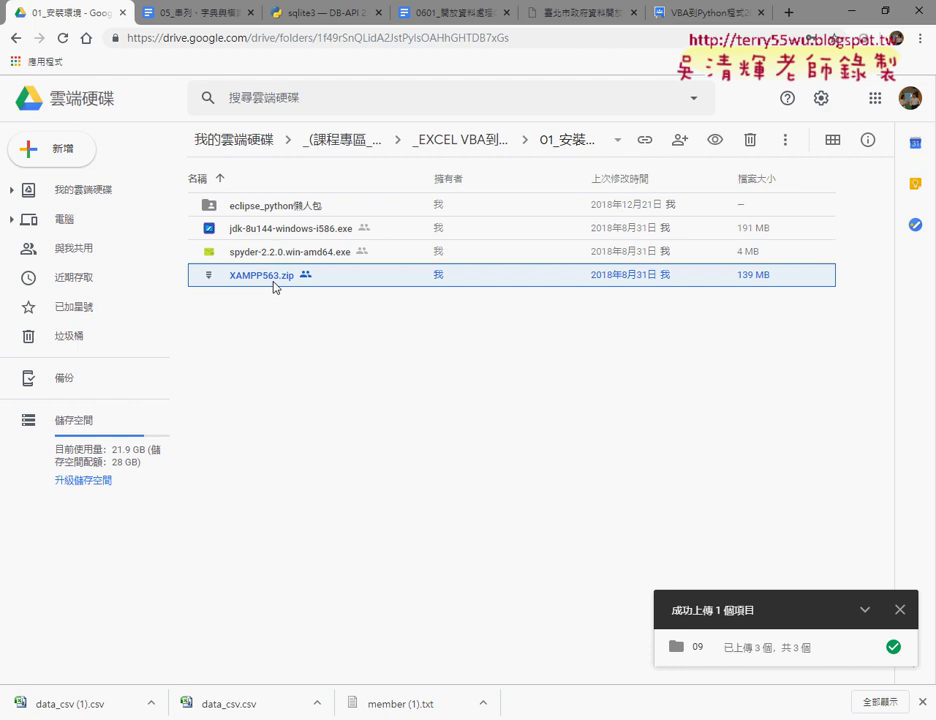
# Step: Download XAMPP563.zip from the 01_安裝環境 folder, accepting the too-large-to-scan warning
pyautogui.click(17, 43)
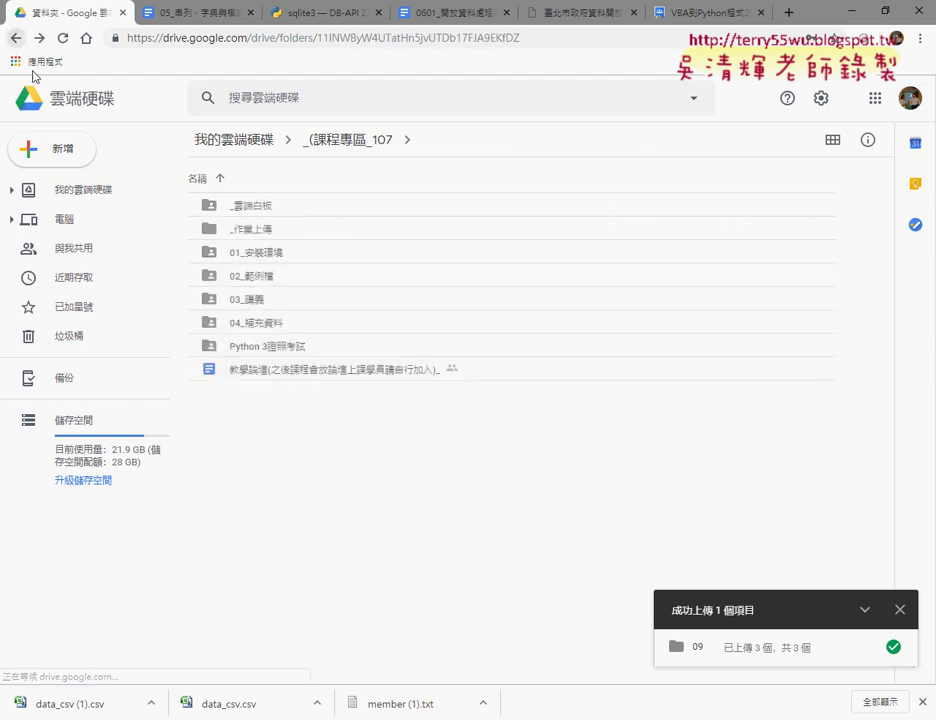
pyautogui.doubleClick(265, 252)
pyautogui.rightClick(262, 287)
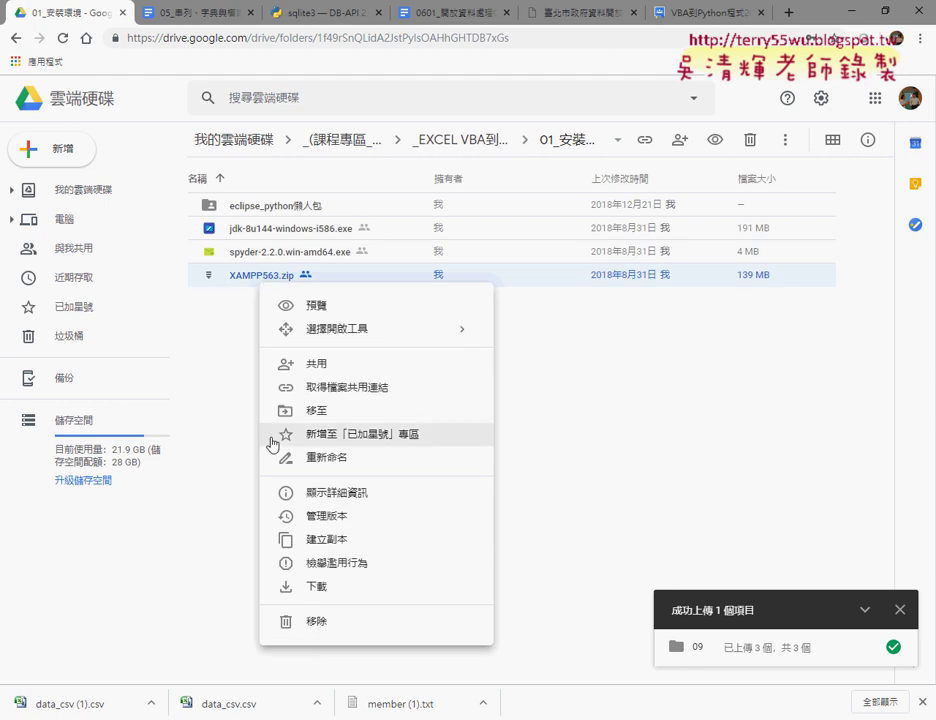
pyautogui.click(266, 587)
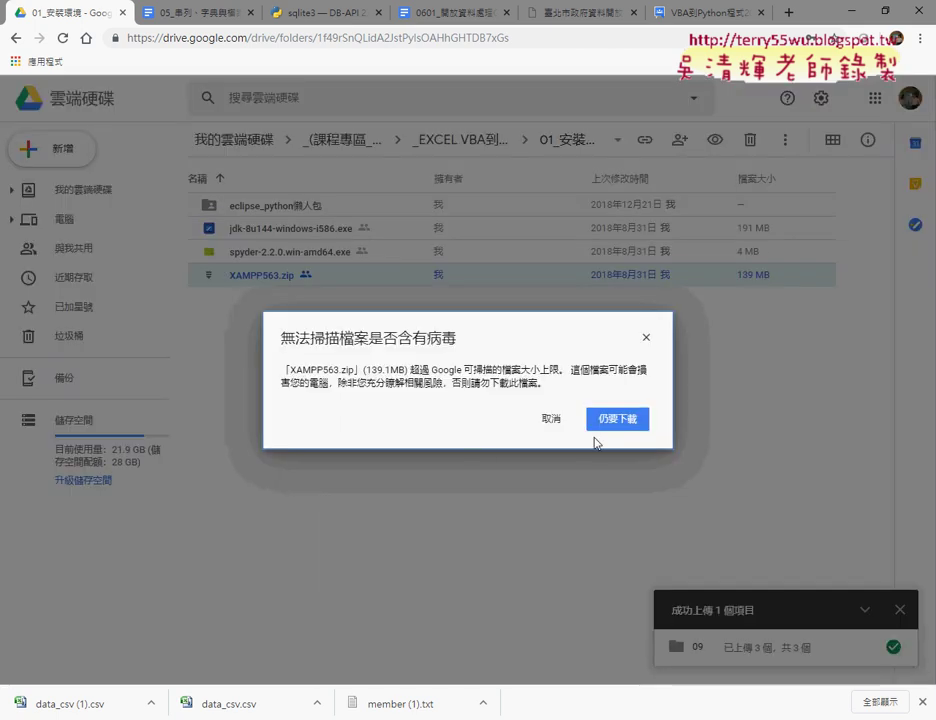
pyautogui.click(605, 428)
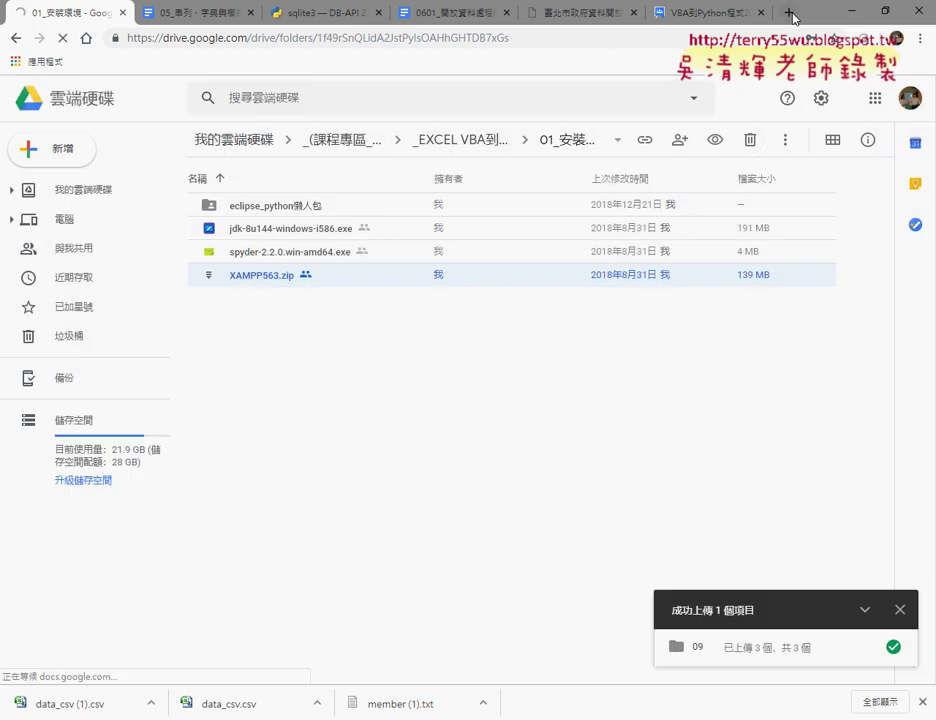
pyautogui.hotkey('ctrl', 't')
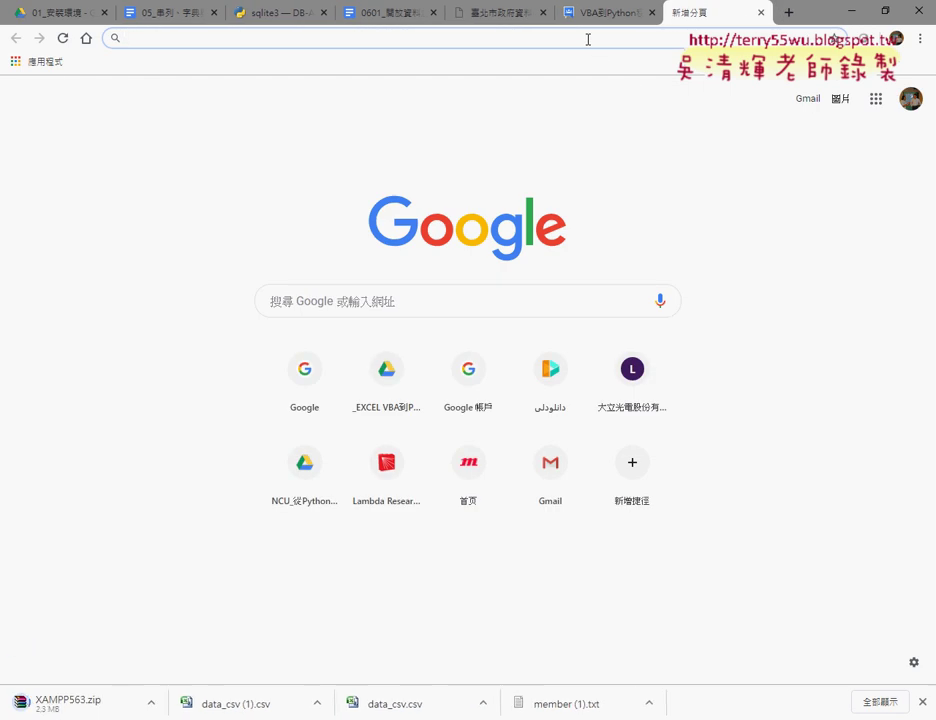
# Step: Search the web for the teacher's name and open the teacher's blogspot teaching blog
pyautogui.write('x')
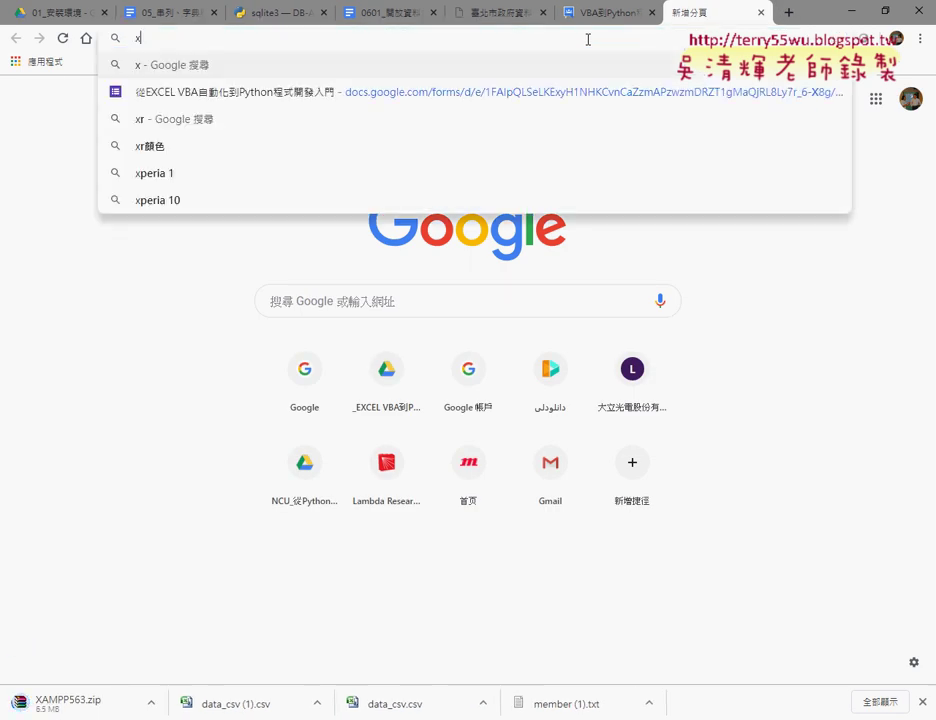
pyautogui.press('BackSpace')
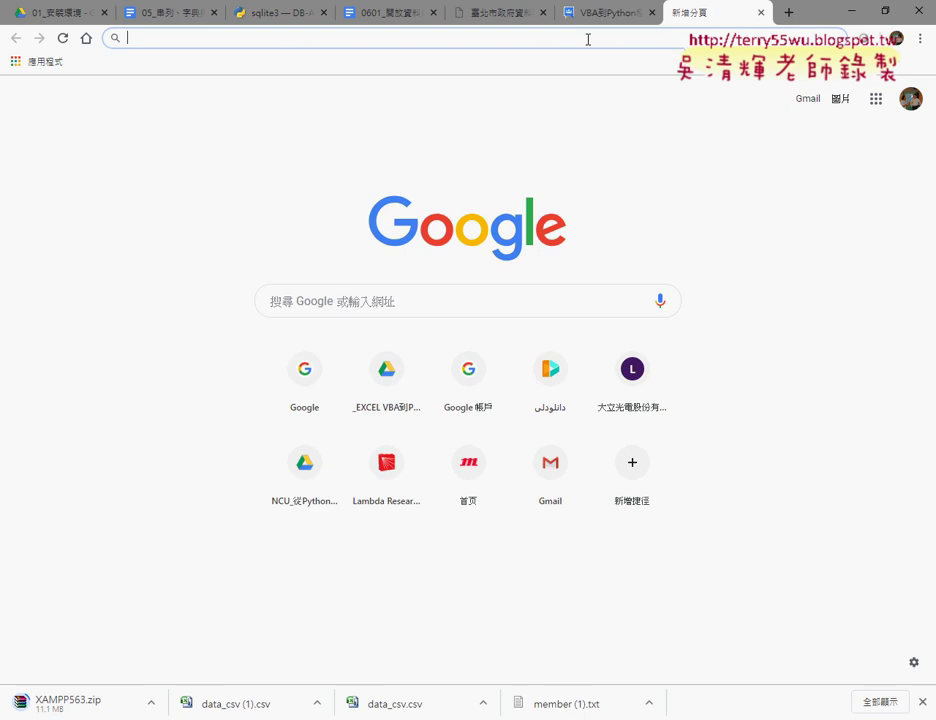
pyautogui.write('ㄨ吾老')
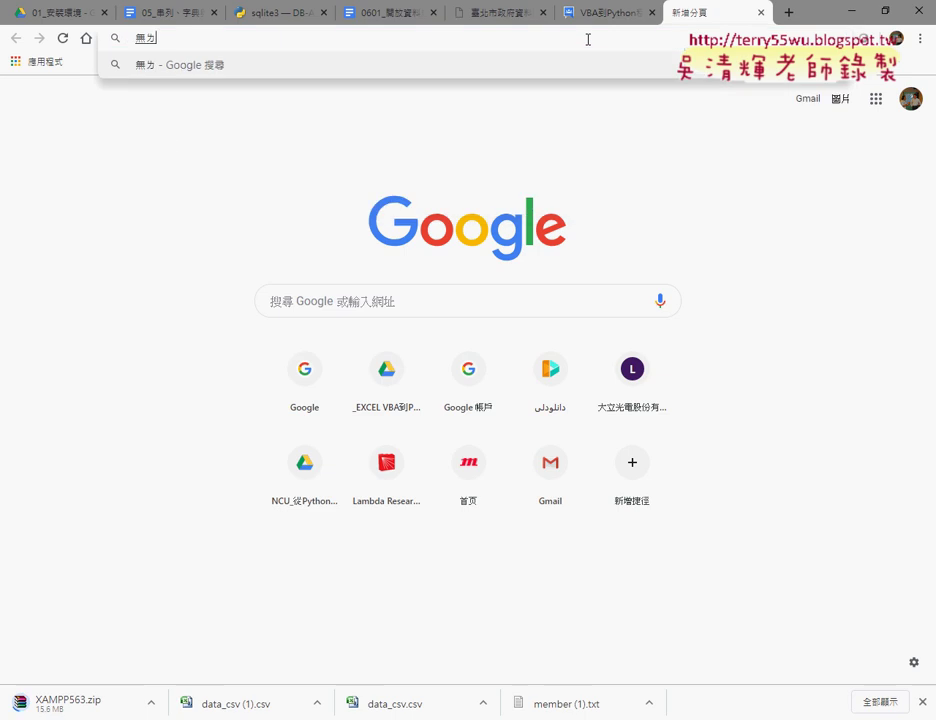
pyautogui.write('師')
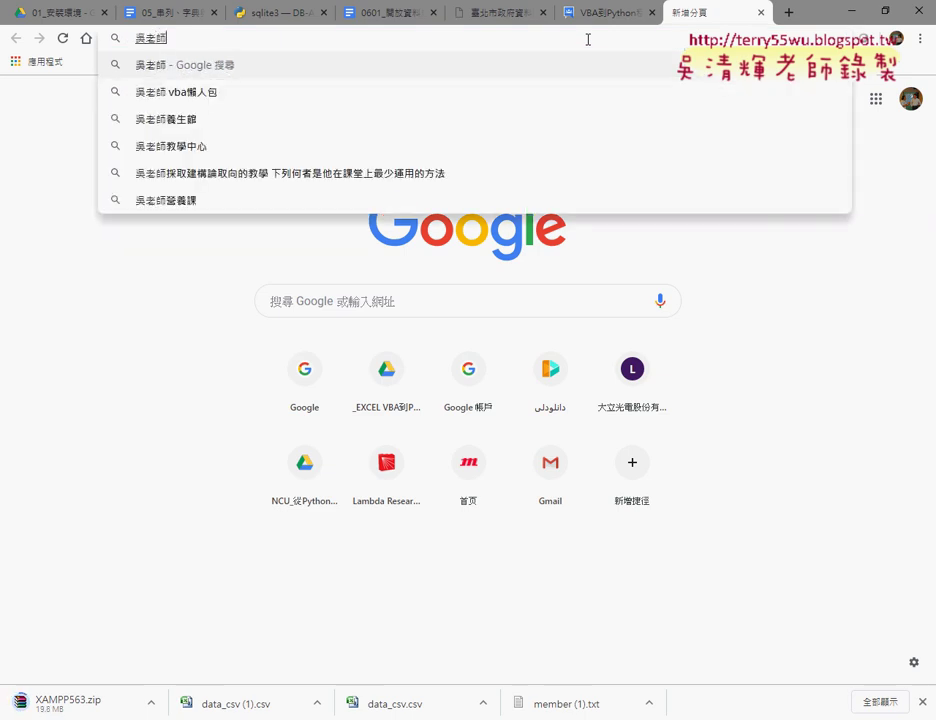
pyautogui.press('Return')
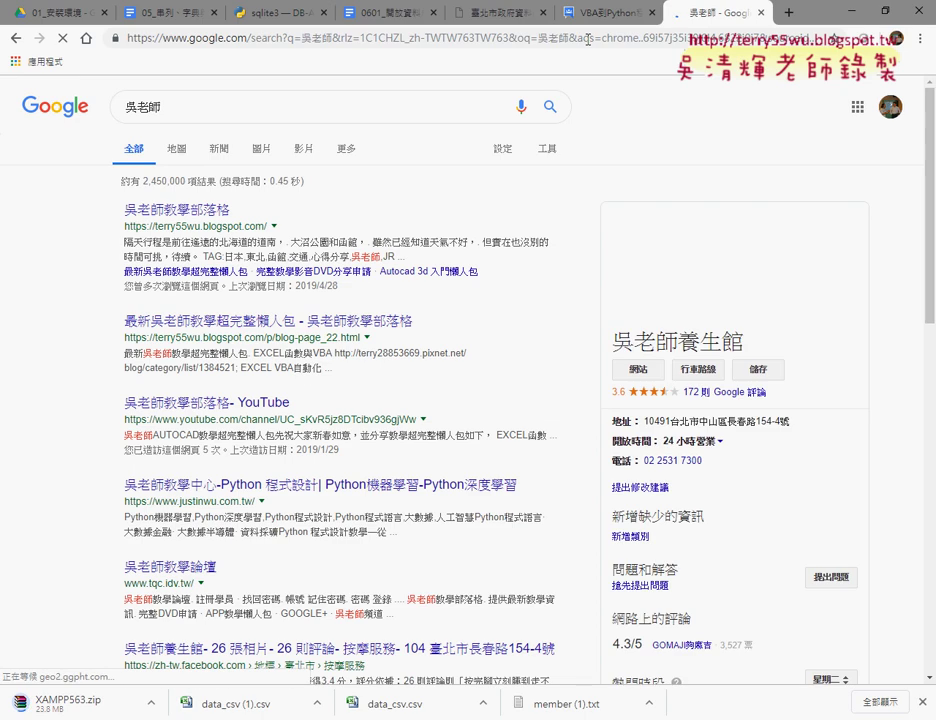
pyautogui.click(217, 213)
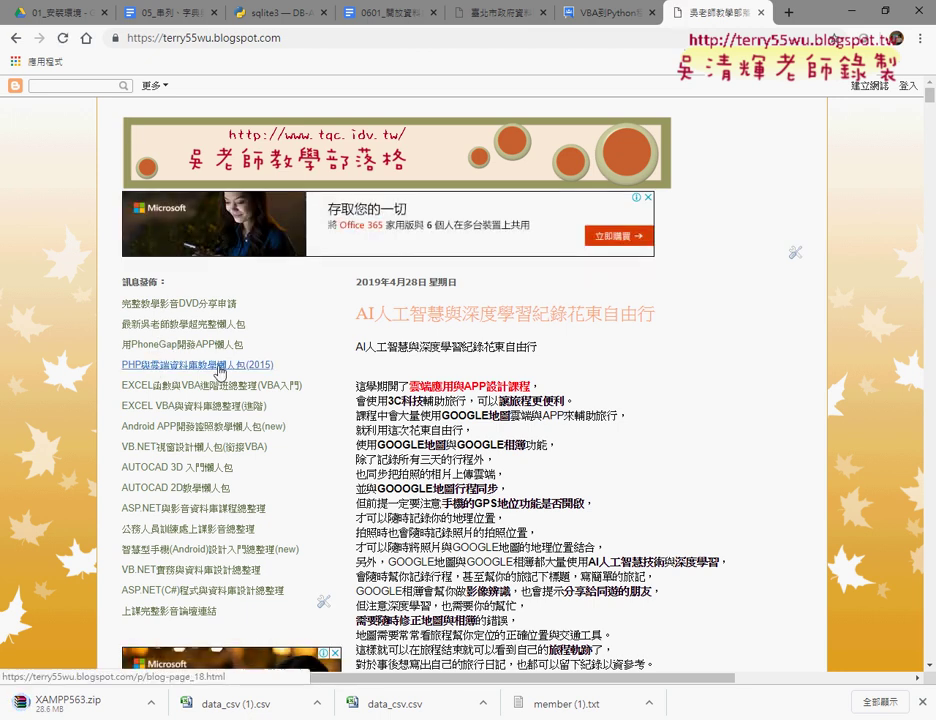
# Step: Open the PHP與雲端資料庫教學懶人包(2015) collection and its first post on PHP and MySQL setup
pyautogui.click(208, 370)
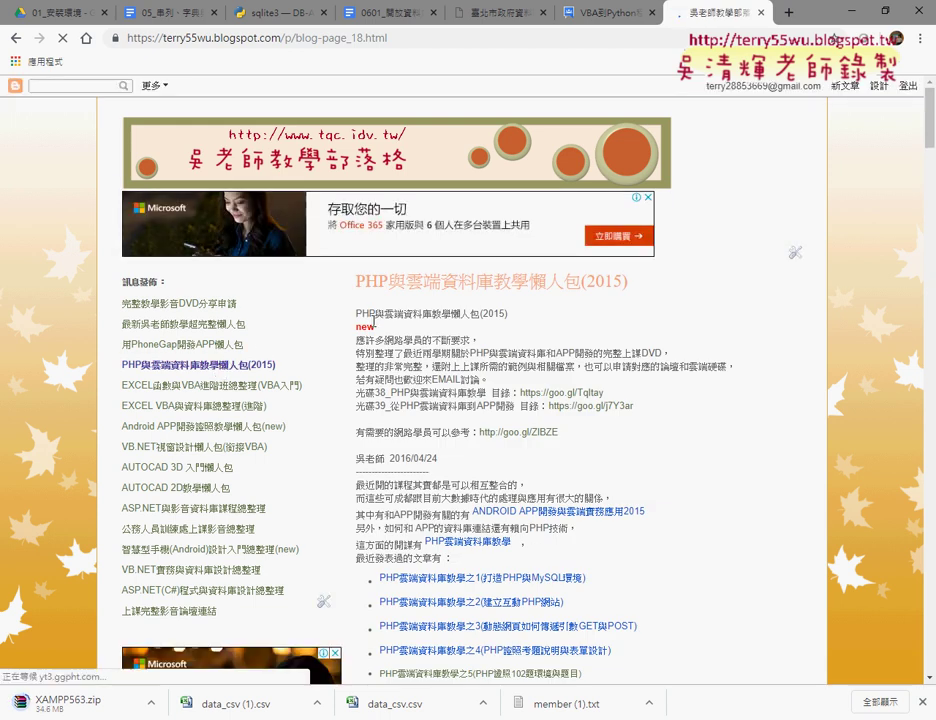
pyautogui.scroll(-2, 392, 320)
pyautogui.scroll(-5, 500, 318)
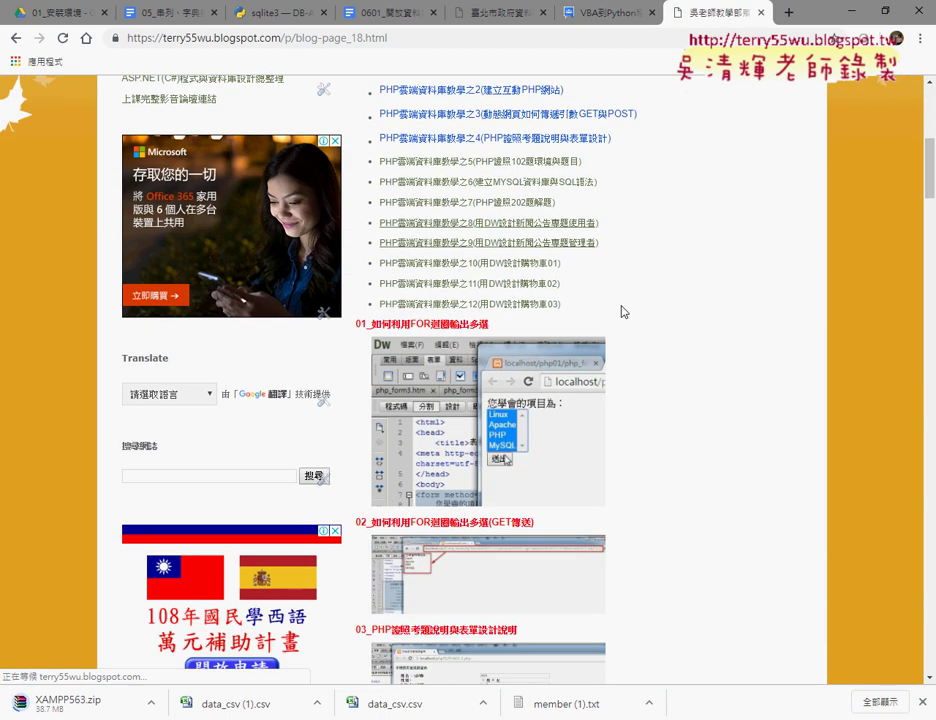
pyautogui.scroll(1, 624, 312)
pyautogui.scroll(1, 624, 312)
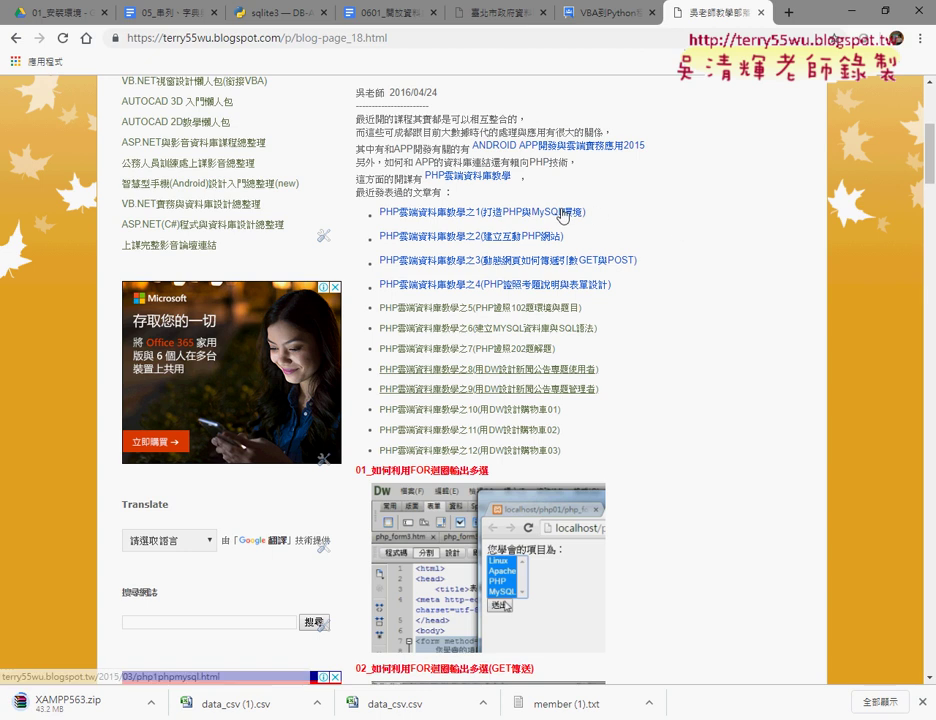
pyautogui.click(558, 221)
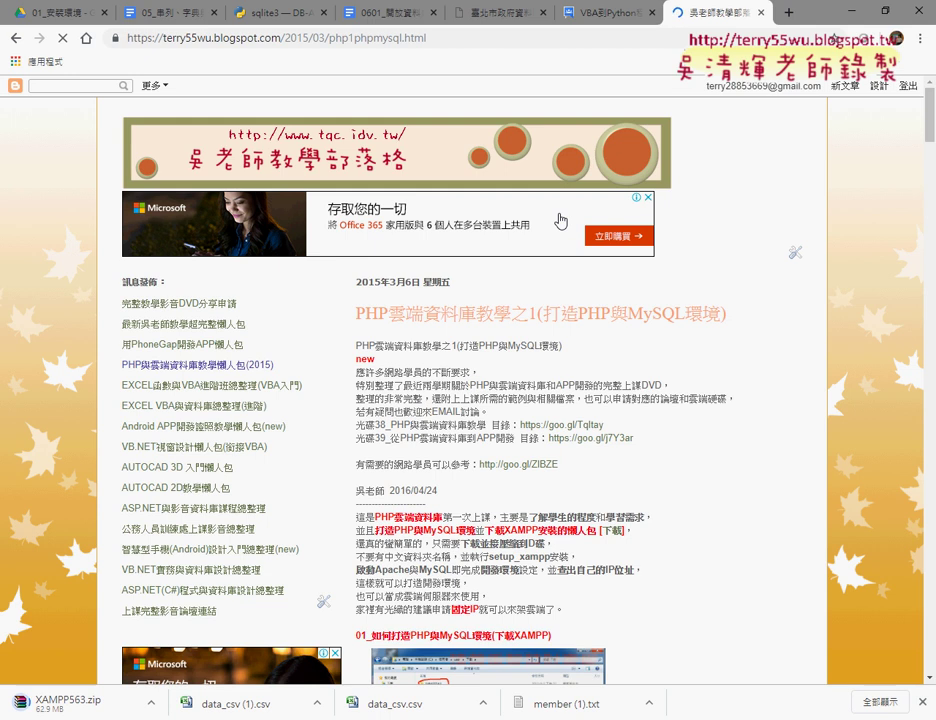
# Step: Scroll through the post's XAMPP setup steps down to the video and reference books
pyautogui.scroll(-4, 796, 357)
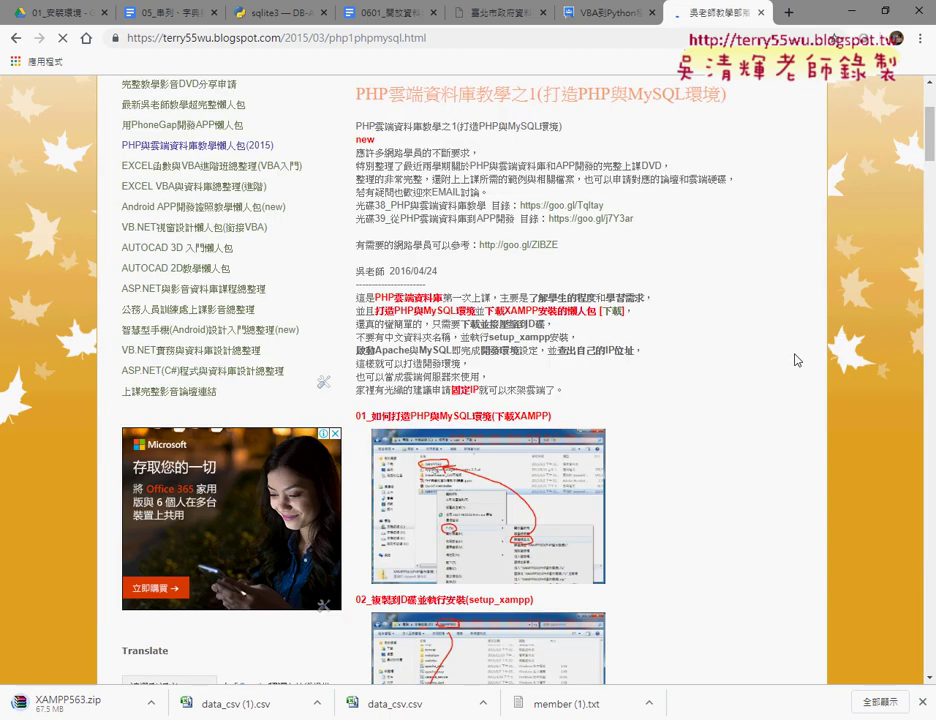
pyautogui.scroll(-1, 796, 357)
pyautogui.scroll(-1, 796, 357)
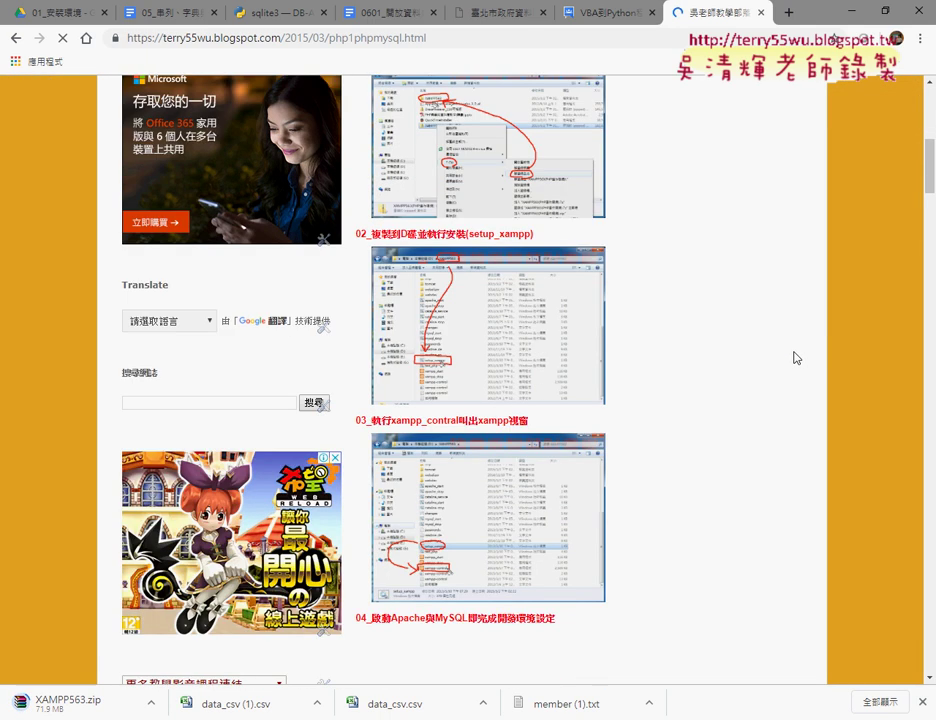
pyautogui.scroll(-1, 796, 357)
pyautogui.scroll(-1, 796, 357)
pyautogui.scroll(-1, 796, 357)
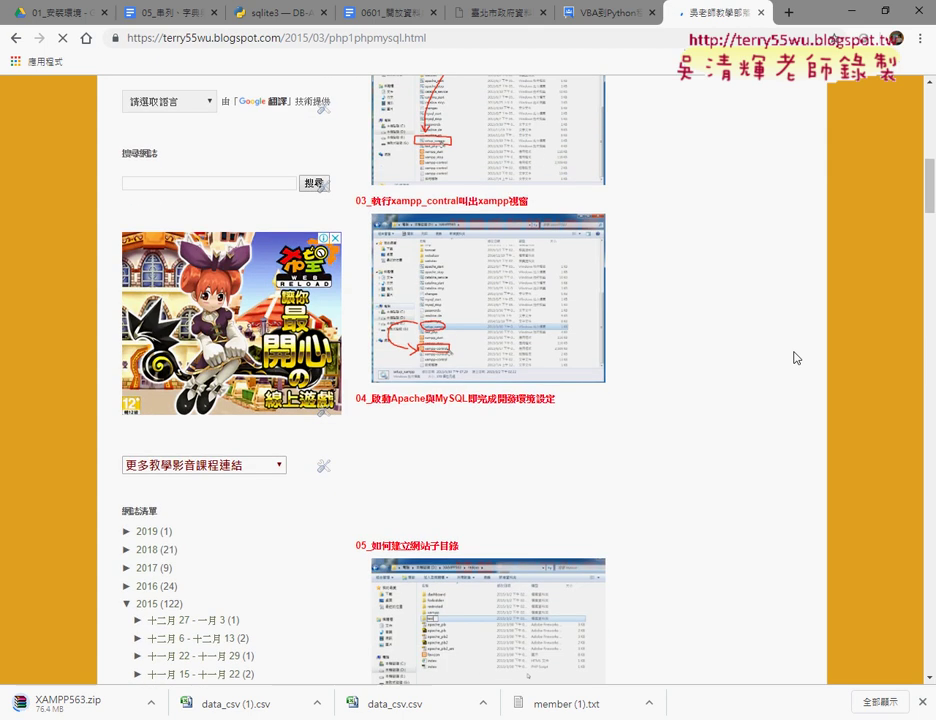
pyautogui.scroll(-1, 796, 357)
pyautogui.scroll(-1, 796, 357)
pyautogui.scroll(-2, 796, 357)
pyautogui.scroll(-2, 796, 357)
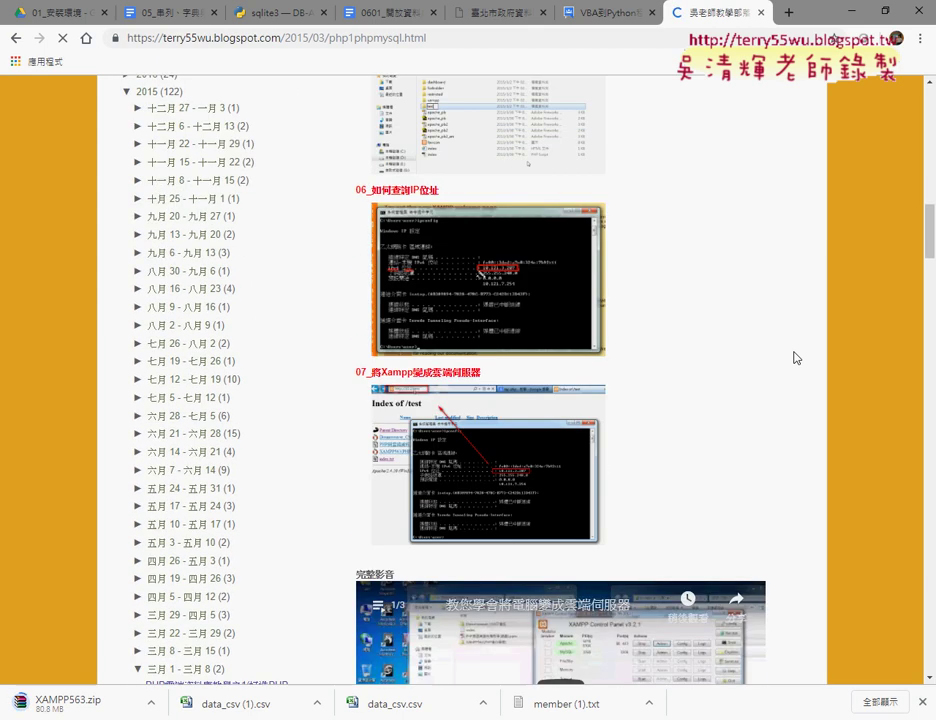
pyautogui.scroll(-1, 796, 357)
pyautogui.scroll(-3, 796, 357)
pyautogui.scroll(-1, 796, 357)
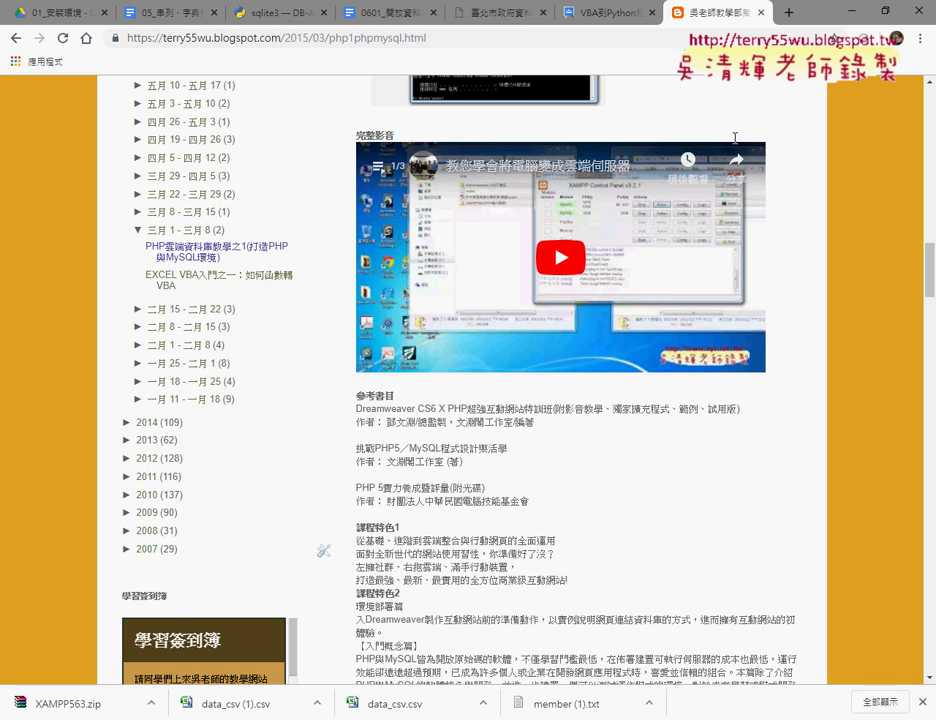
# Step: Close the blog tab and return to the _EXCEL VBA到Python程式開發2018 course folder
pyautogui.click(760, 14)
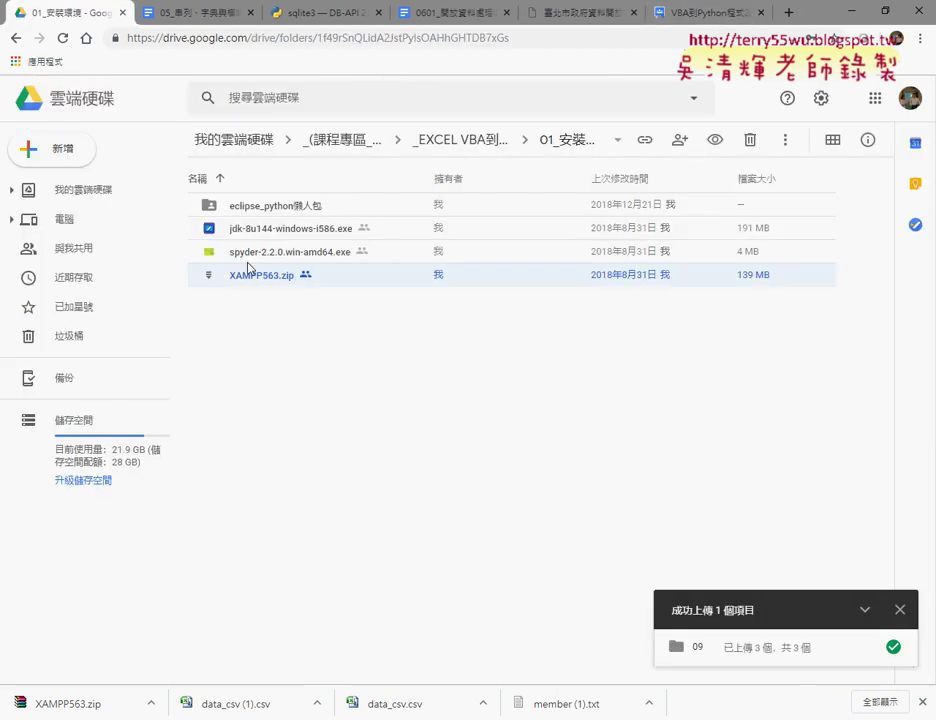
pyautogui.click(16, 38)
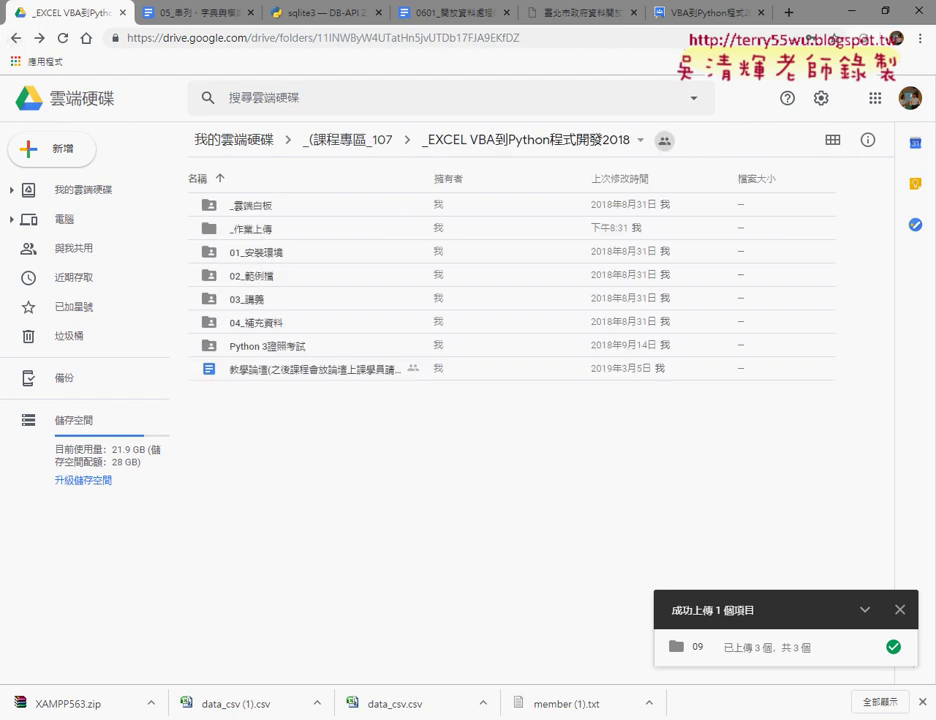
# Step: Switch to the 05_串列 lesson document and select 全省郵局地址 in the section heading
pyautogui.click(201, 16)
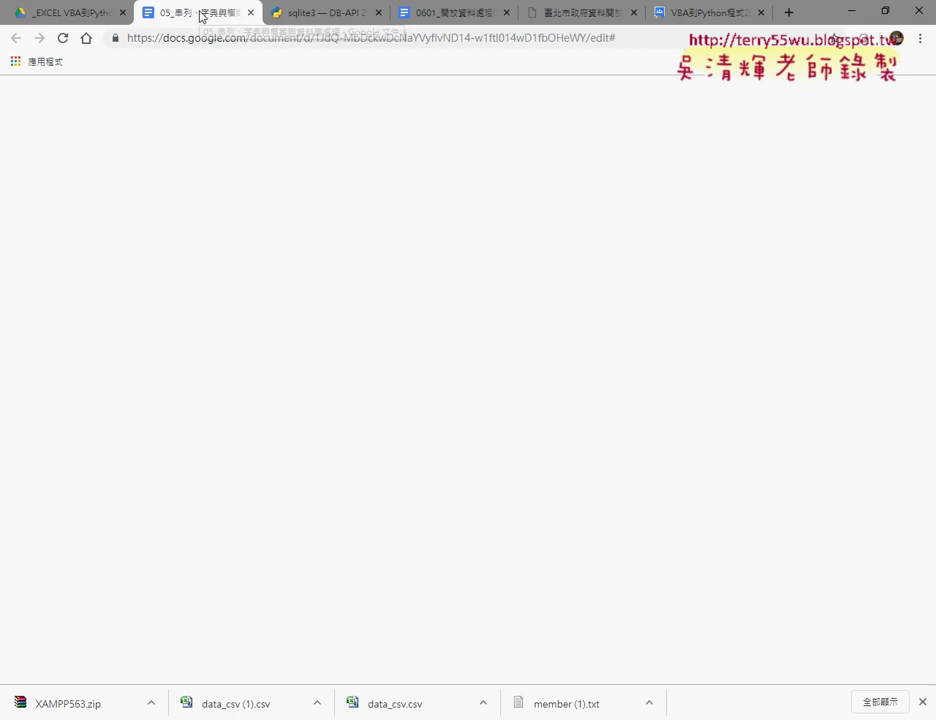
pyautogui.scroll(5, 259, 188)
pyautogui.scroll(5, 259, 188)
pyautogui.scroll(5, 259, 188)
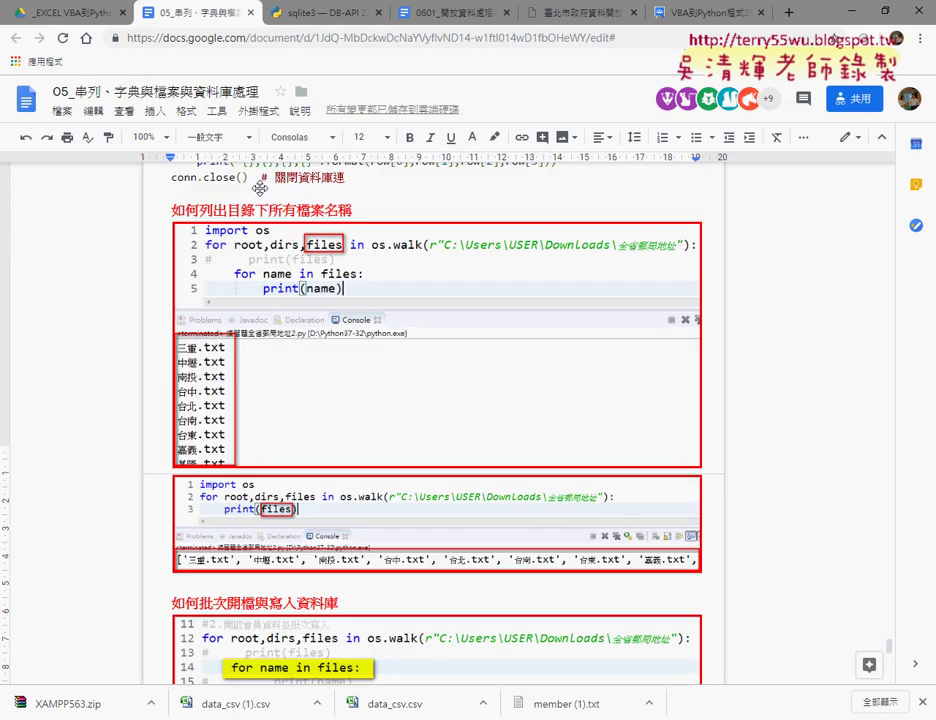
pyautogui.scroll(3, 259, 188)
pyautogui.scroll(3, 259, 188)
pyautogui.scroll(4, 259, 188)
pyautogui.scroll(2, 259, 188)
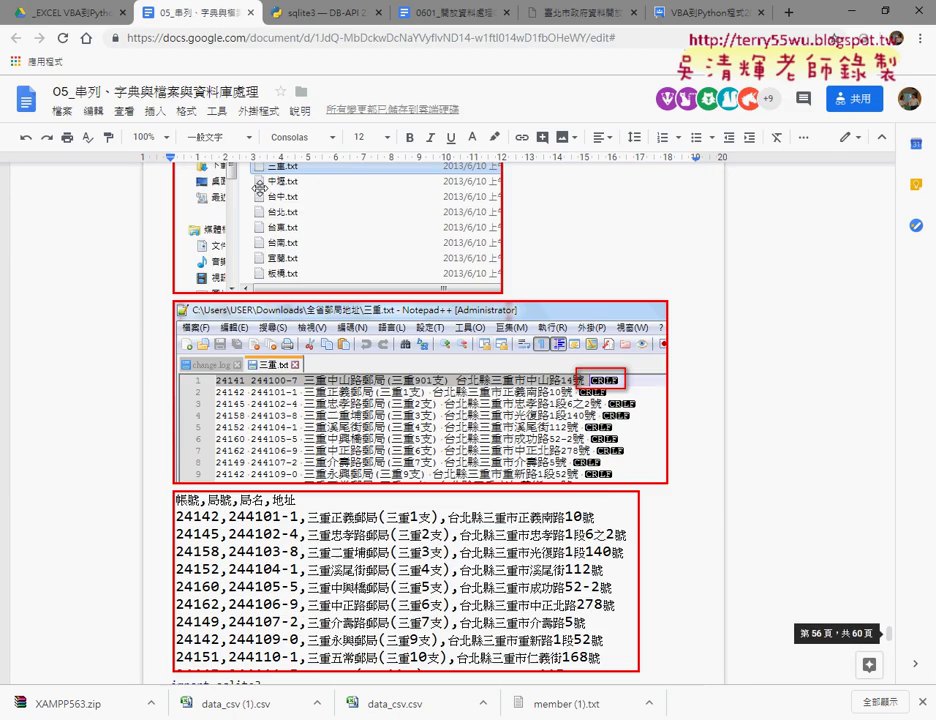
pyautogui.scroll(3, 259, 188)
pyautogui.scroll(1, 260, 189)
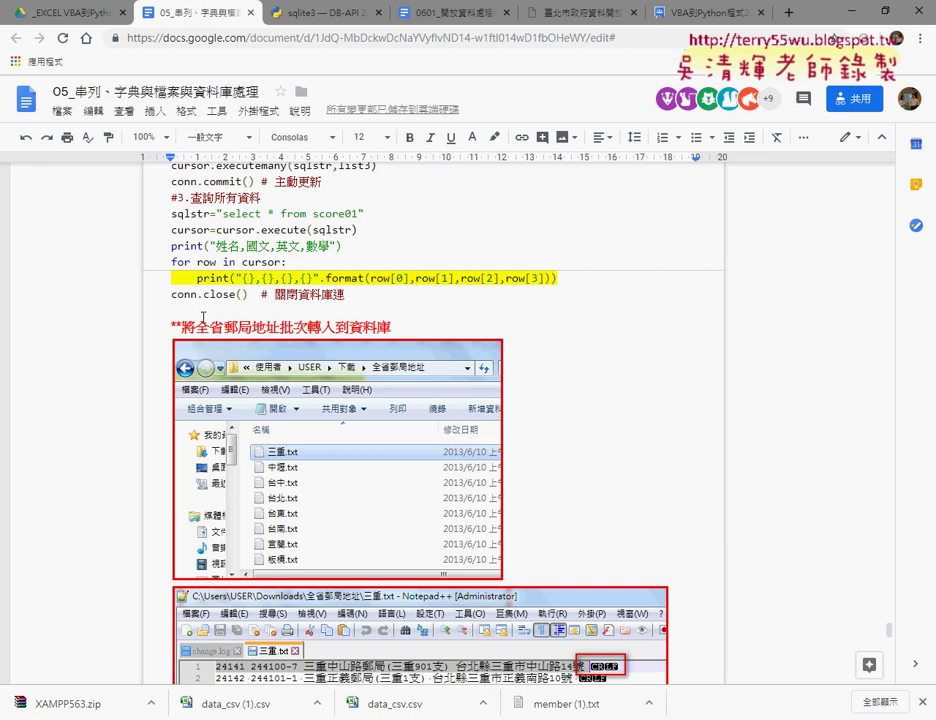
pyautogui.moveTo(195, 327); pyautogui.dragTo(280, 327)
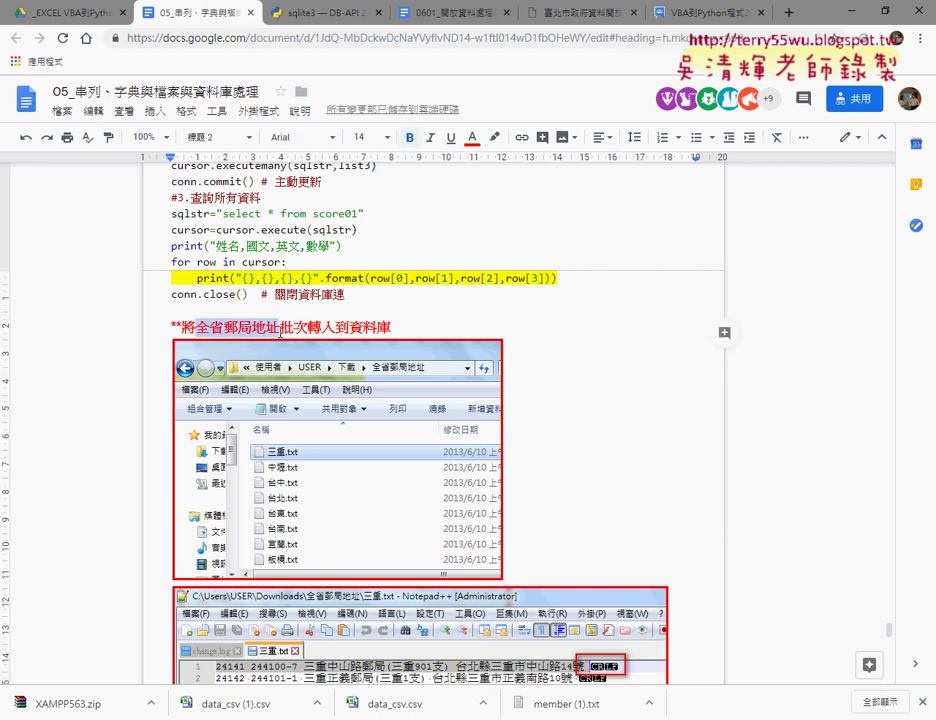
# Step: Scroll down to the post01 batch-import code and select os.walk on the for-root line
pyautogui.scroll(3, 280, 330)
pyautogui.scroll(2, 280, 330)
pyautogui.scroll(-4, 280, 325)
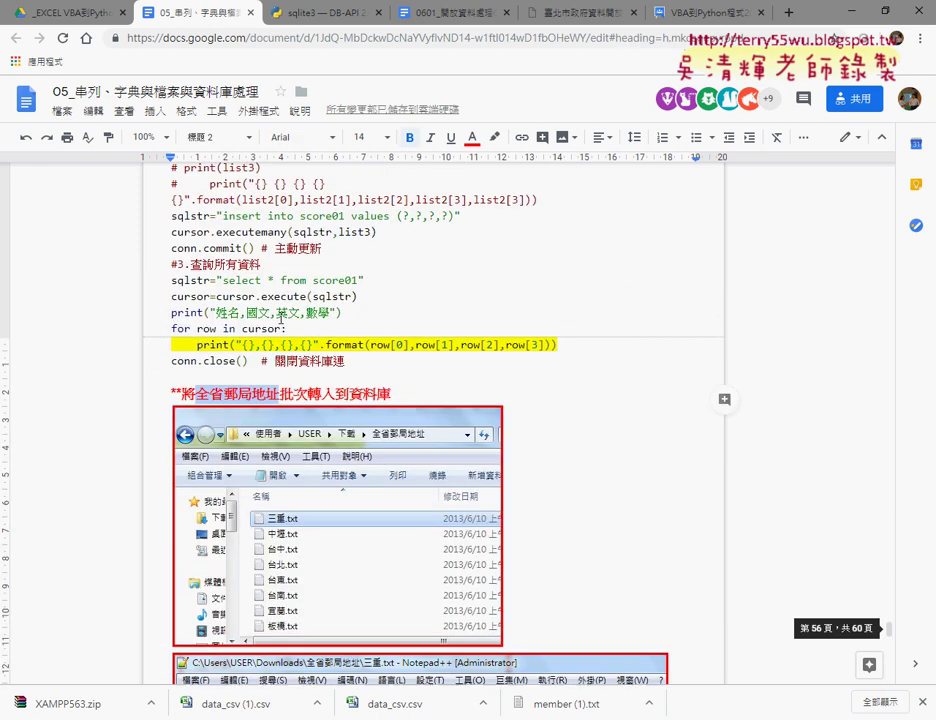
pyautogui.scroll(-6, 280, 318)
pyautogui.scroll(-3, 300, 330)
pyautogui.scroll(-4, 379, 383)
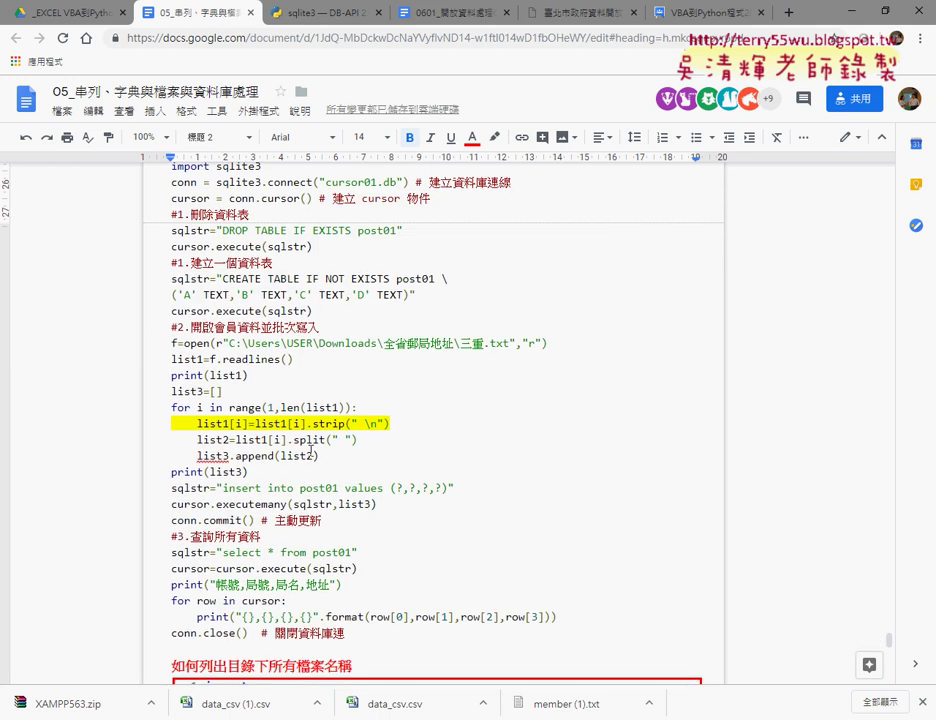
pyautogui.scroll(-4, 314, 426)
pyautogui.scroll(-3, 314, 426)
pyautogui.scroll(-3, 314, 426)
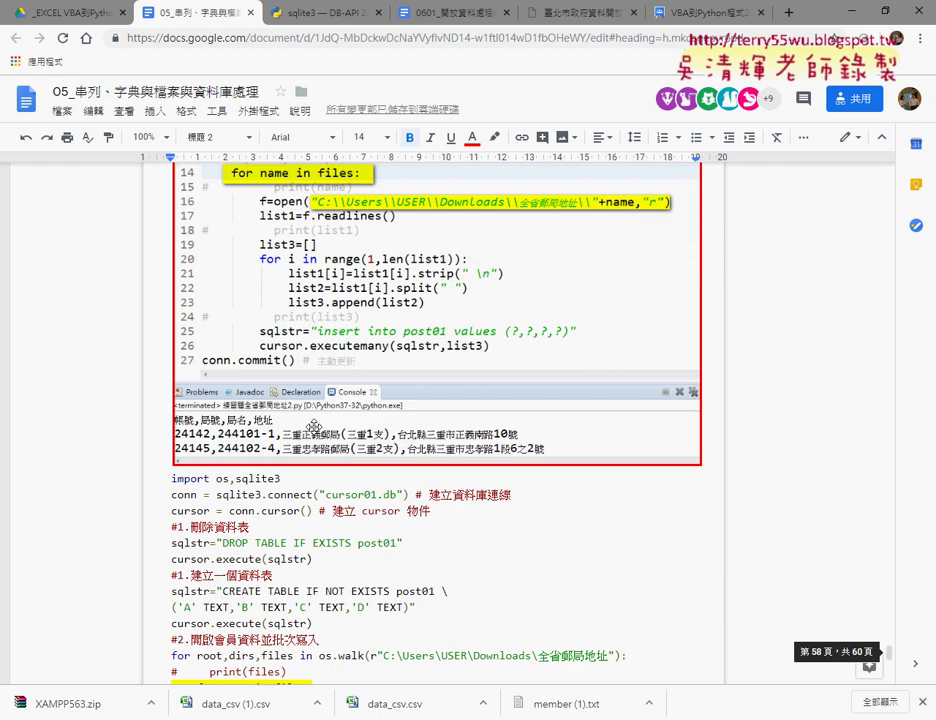
pyautogui.scroll(-1, 312, 424)
pyautogui.scroll(-2, 308, 422)
pyautogui.scroll(-1, 302, 418)
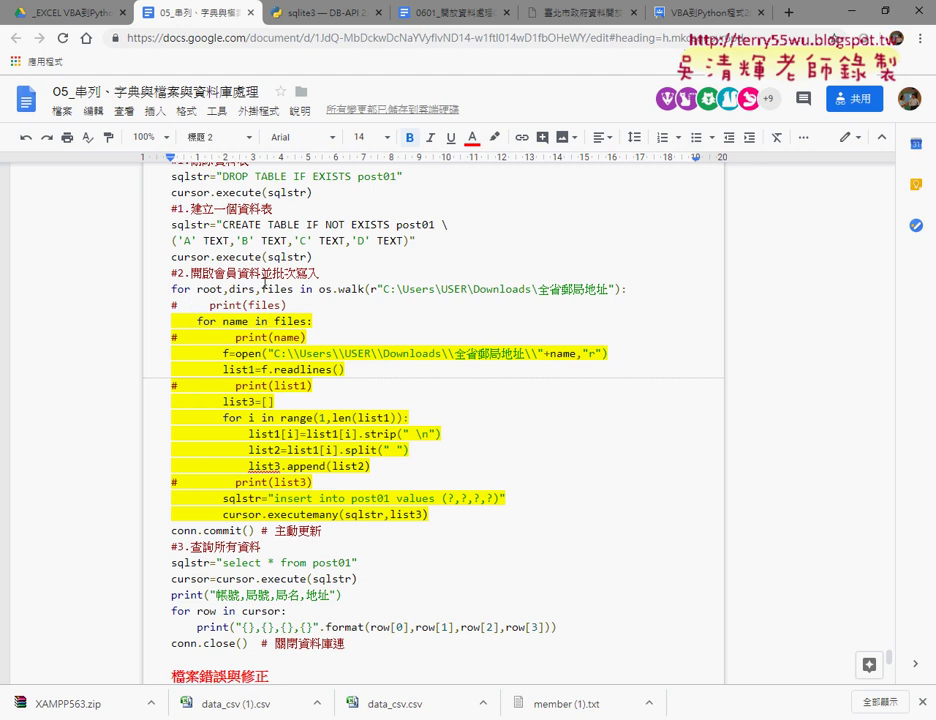
pyautogui.moveTo(319, 289); pyautogui.dragTo(364, 290)
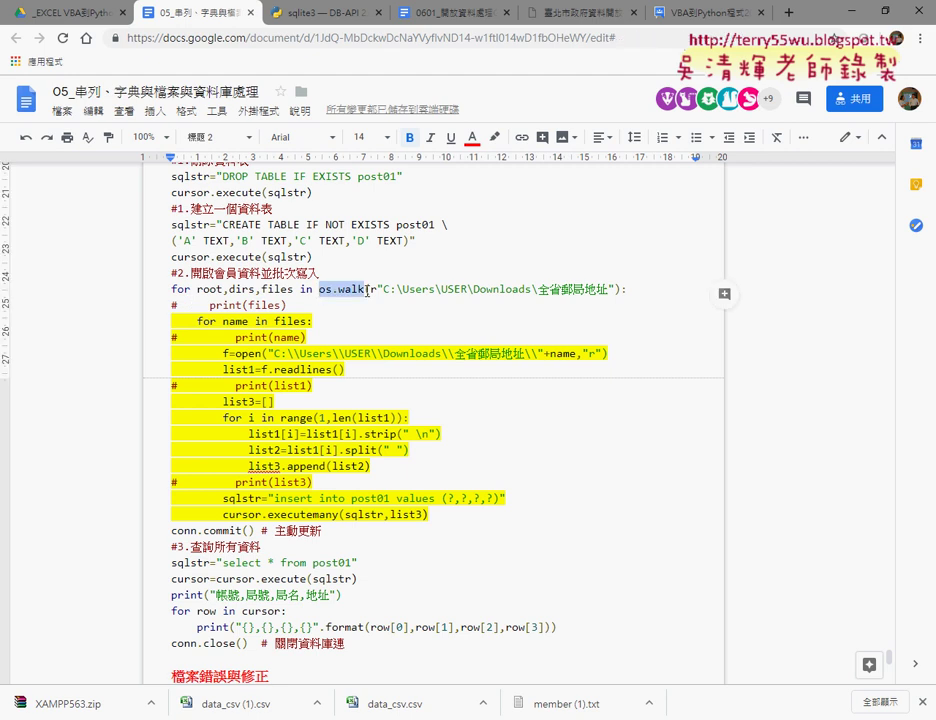
# Step: Highlight os.walk in yellow, then reselect it and select the word executemany
pyautogui.click(494, 137)
pyautogui.click(537, 208)
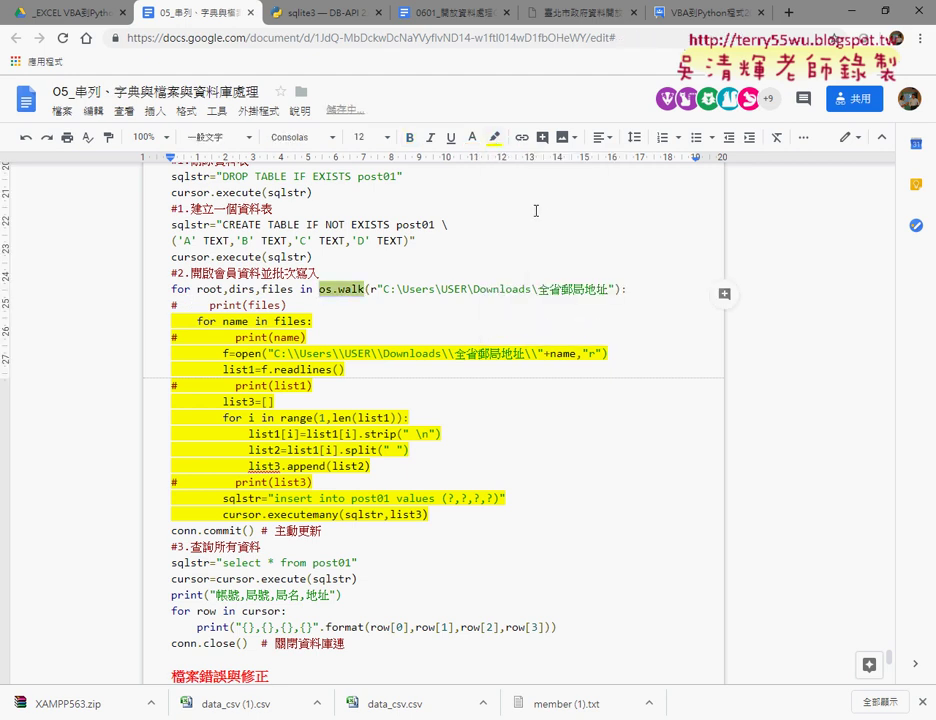
pyautogui.moveTo(319, 289); pyautogui.dragTo(365, 288)
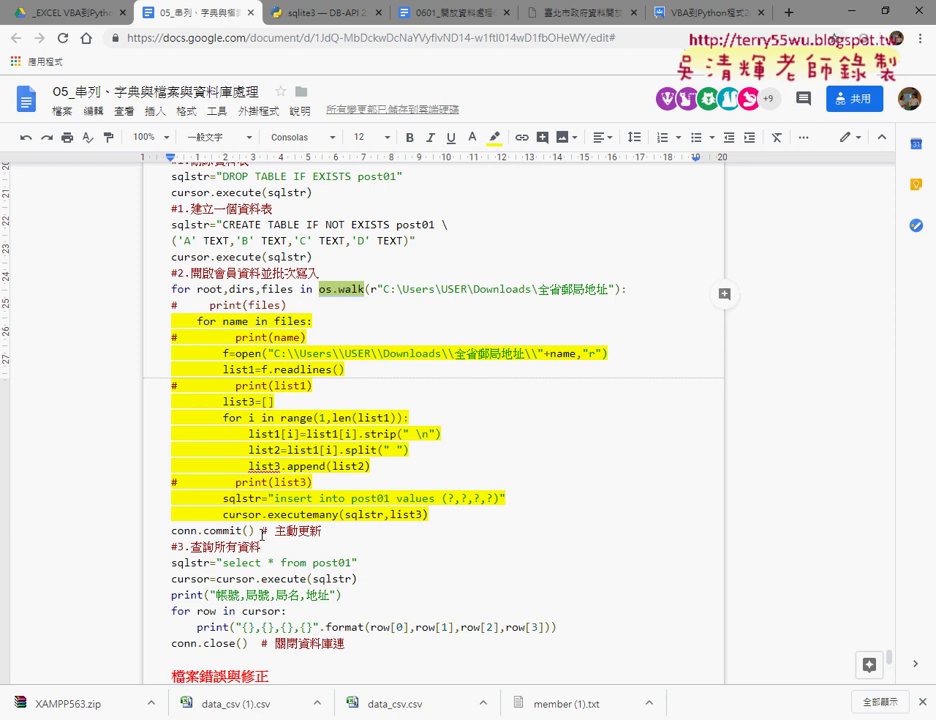
pyautogui.doubleClick(341, 514)
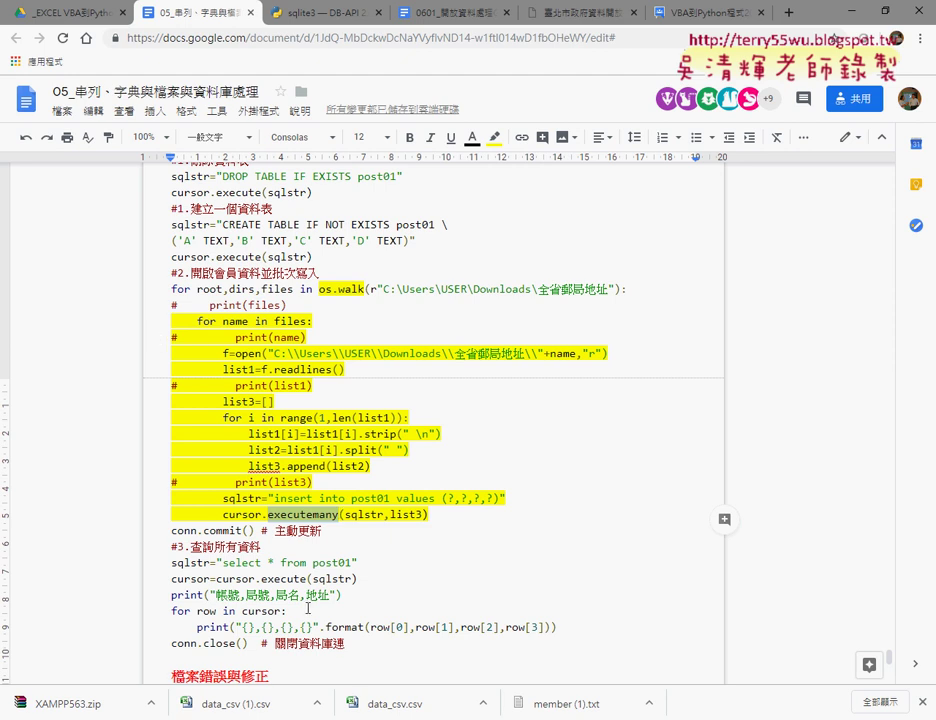
# Step: Paste the os.walk loop over the single-file lines 11–12 in Eclipse and run the script
pyautogui.hotkey('alt', 'Tab')
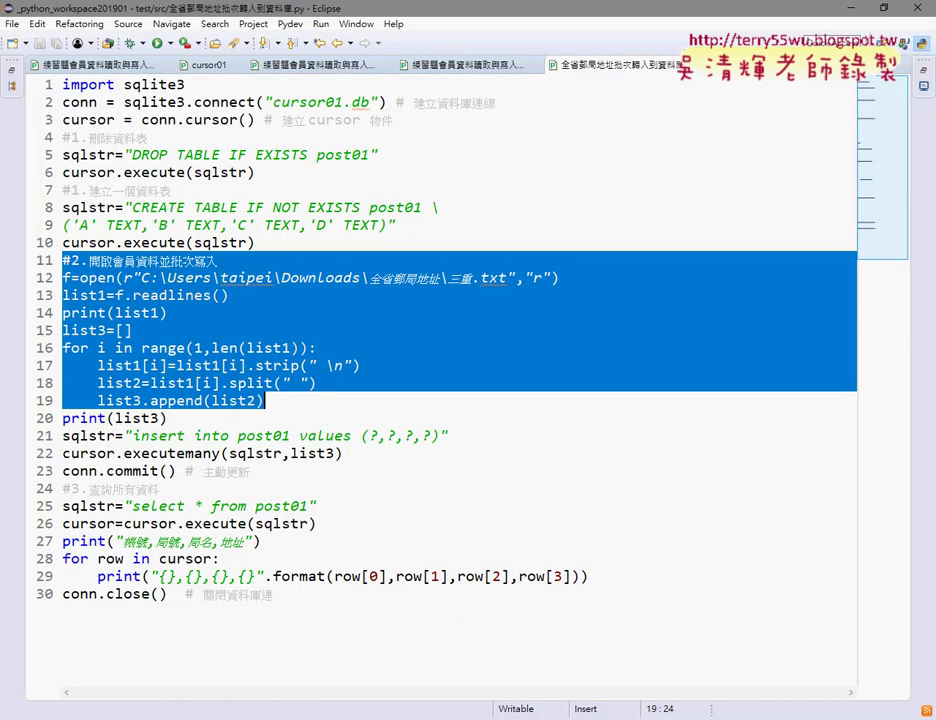
pyautogui.click(314, 471)
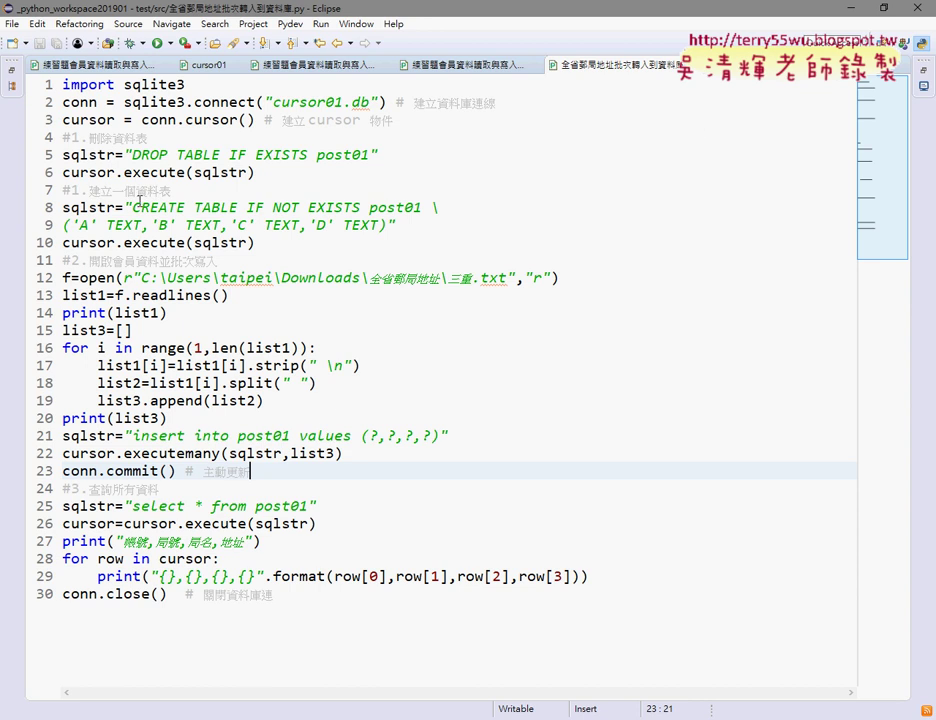
pyautogui.moveTo(507, 278); pyautogui.dragTo(220, 260)
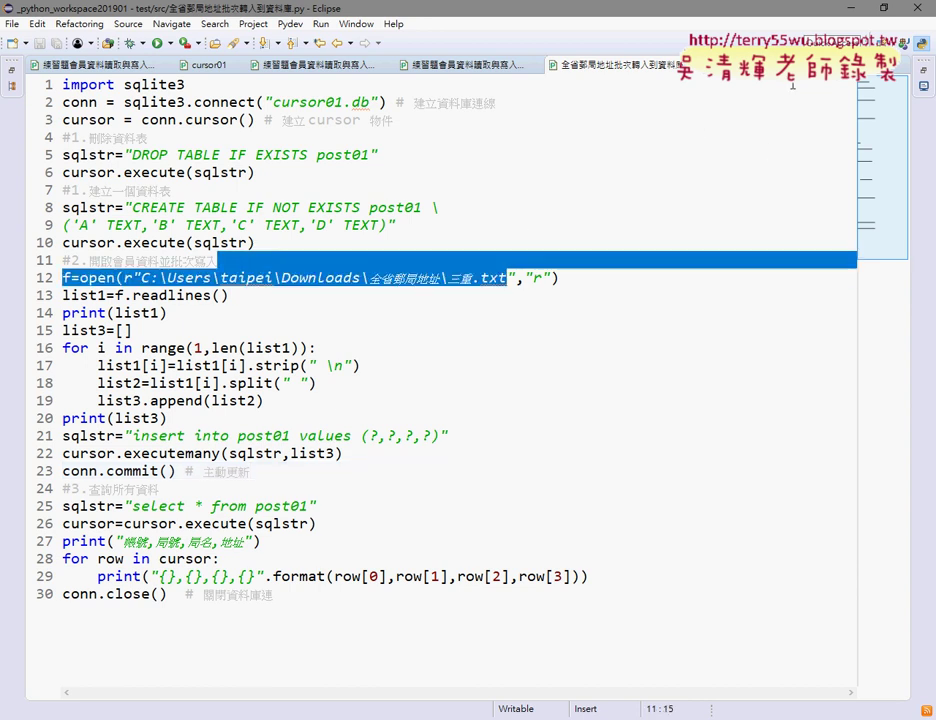
pyautogui.hotkey('ctrl', 'v')
pyautogui.click(400, 155)
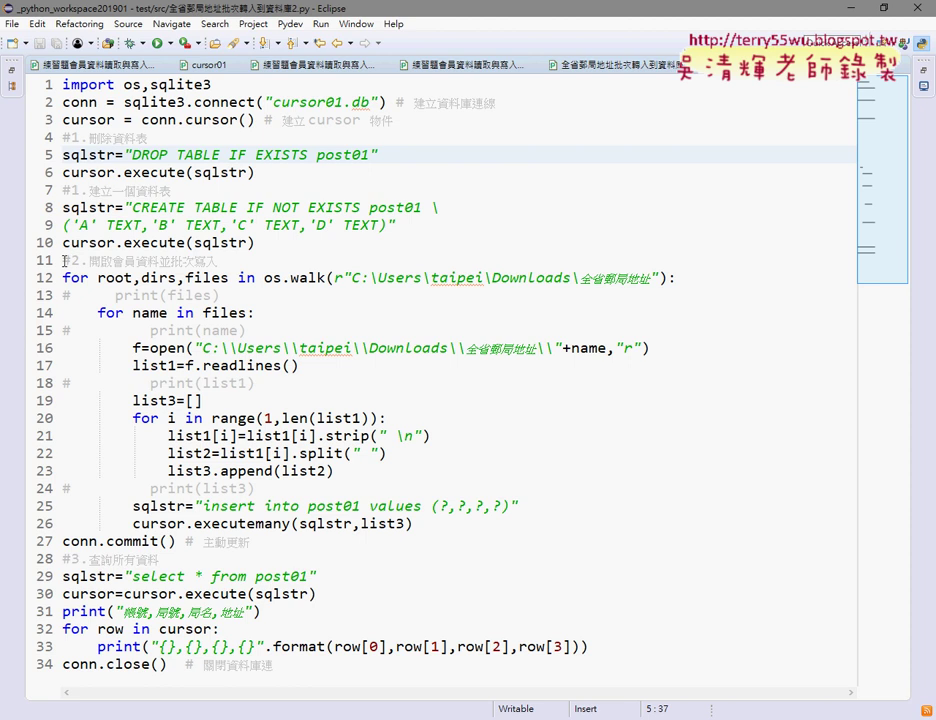
pyautogui.moveTo(61, 260); pyautogui.dragTo(295, 486)
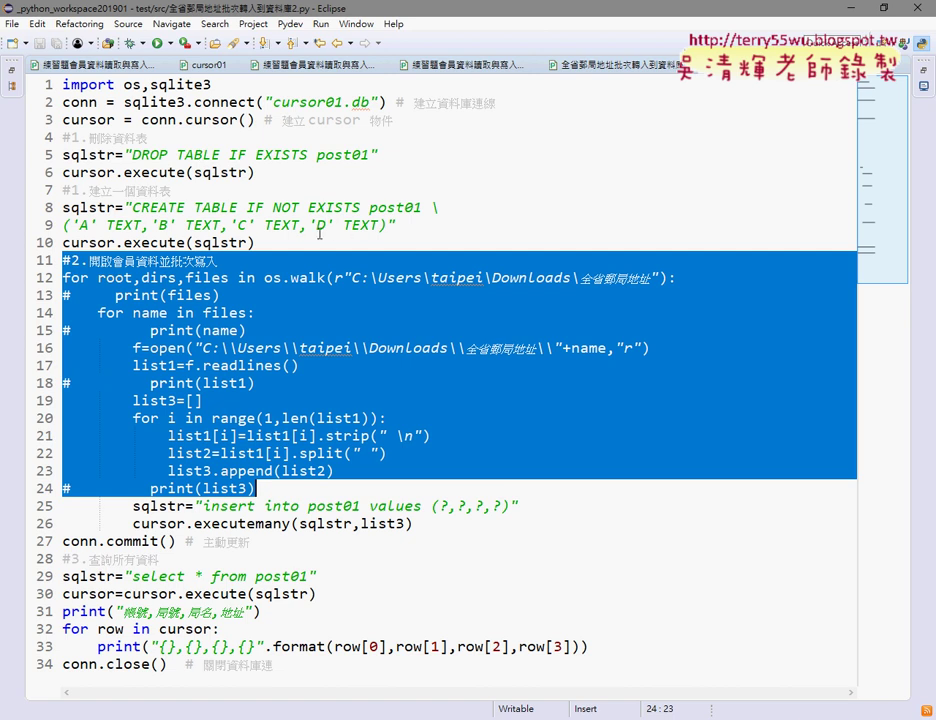
pyautogui.moveTo(369, 207); pyautogui.dragTo(423, 207)
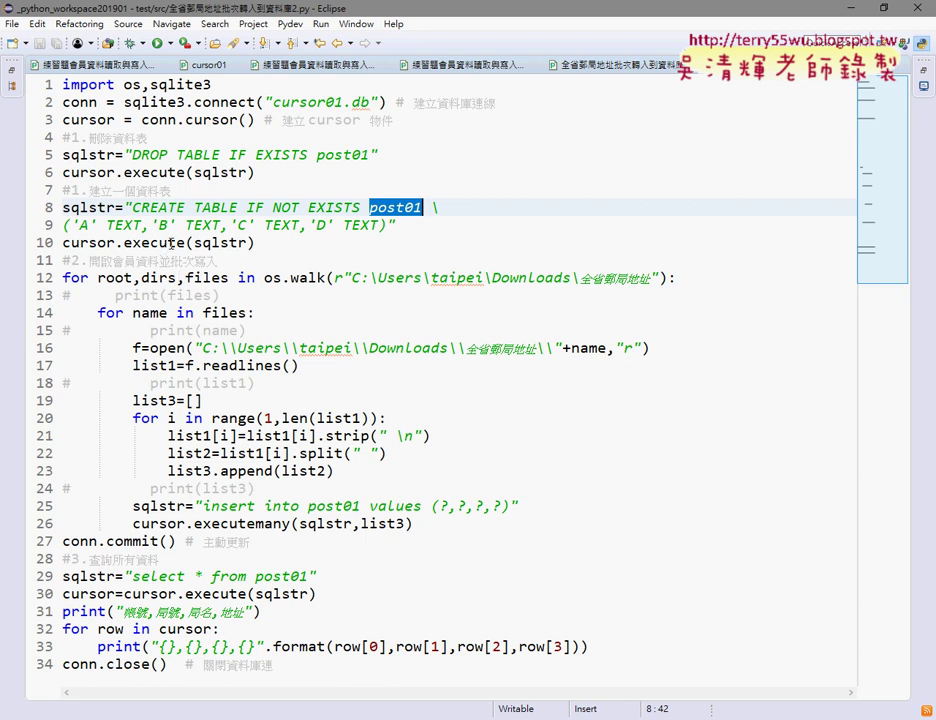
pyautogui.click(118, 40)
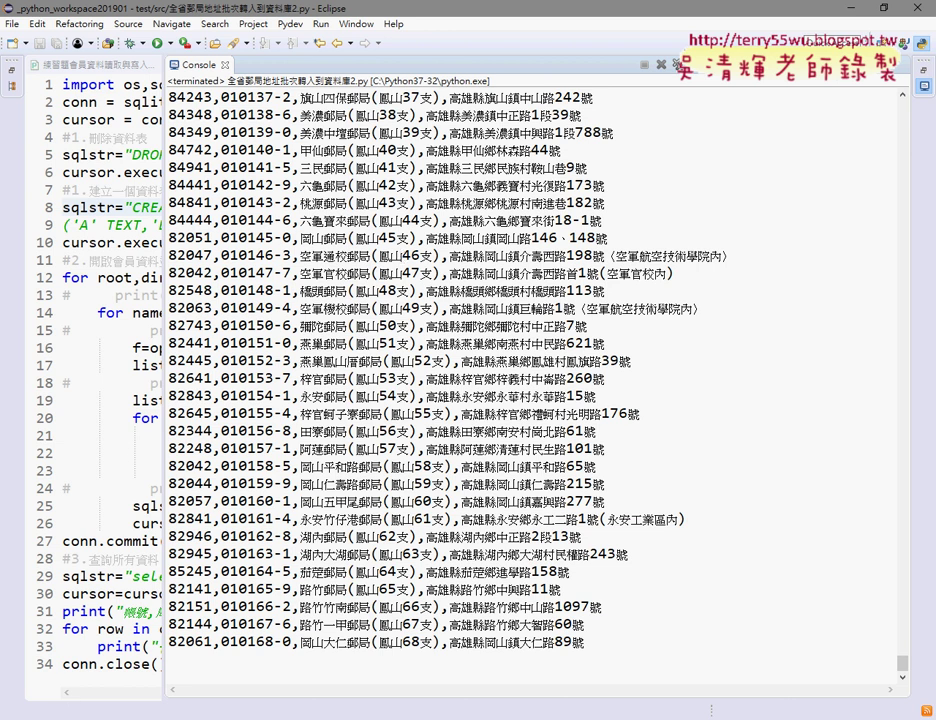
# Step: Launch SQLite Database Browser from its program folder
pyautogui.moveTo(230, 715)
pyautogui.click(127, 665)
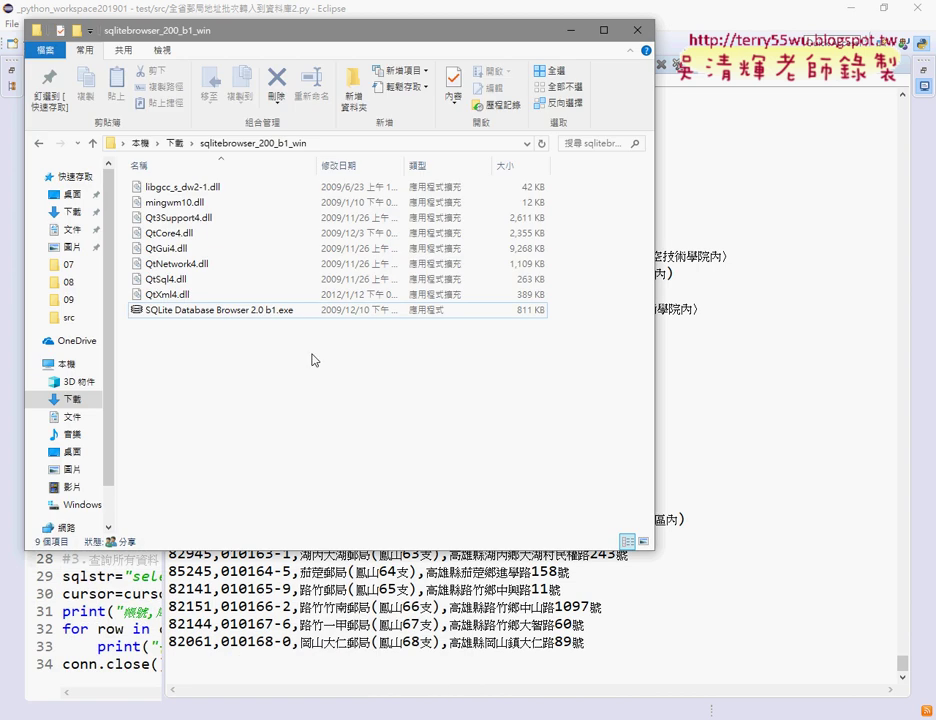
pyautogui.click(236, 312)
pyautogui.doubleClick(235, 312)
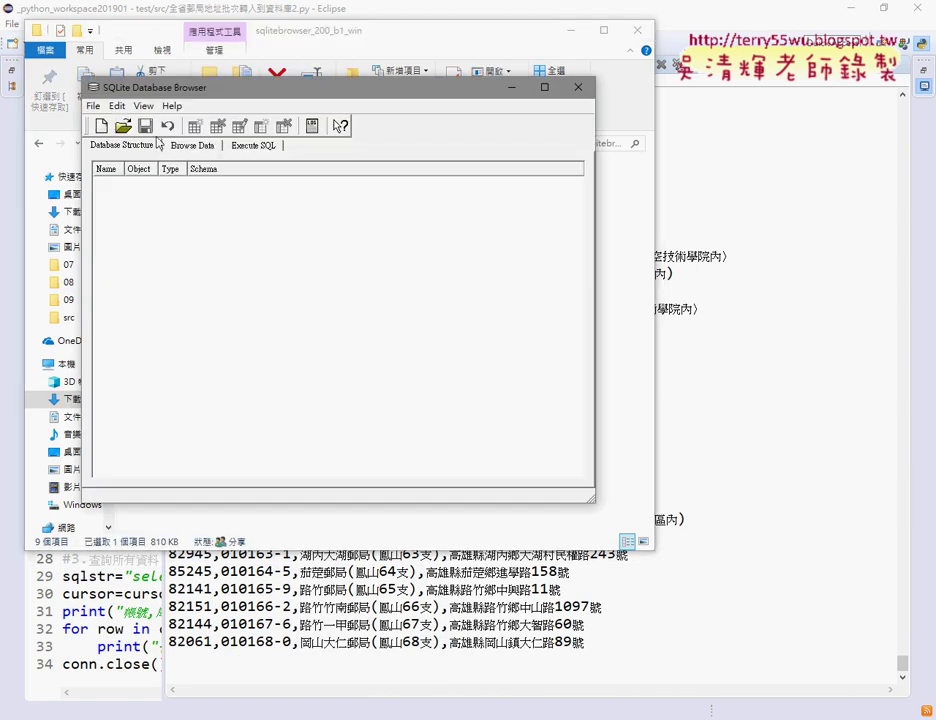
# Step: Open cursor01.db and expand post01 to show its TEXT fields A–D
pyautogui.click(190, 148)
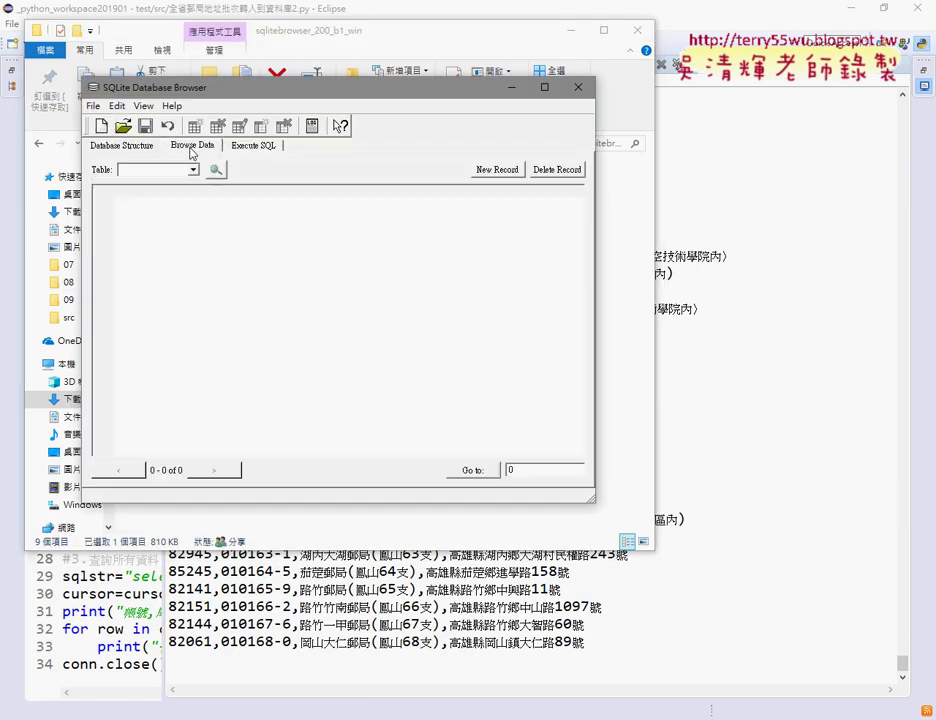
pyautogui.click(123, 125)
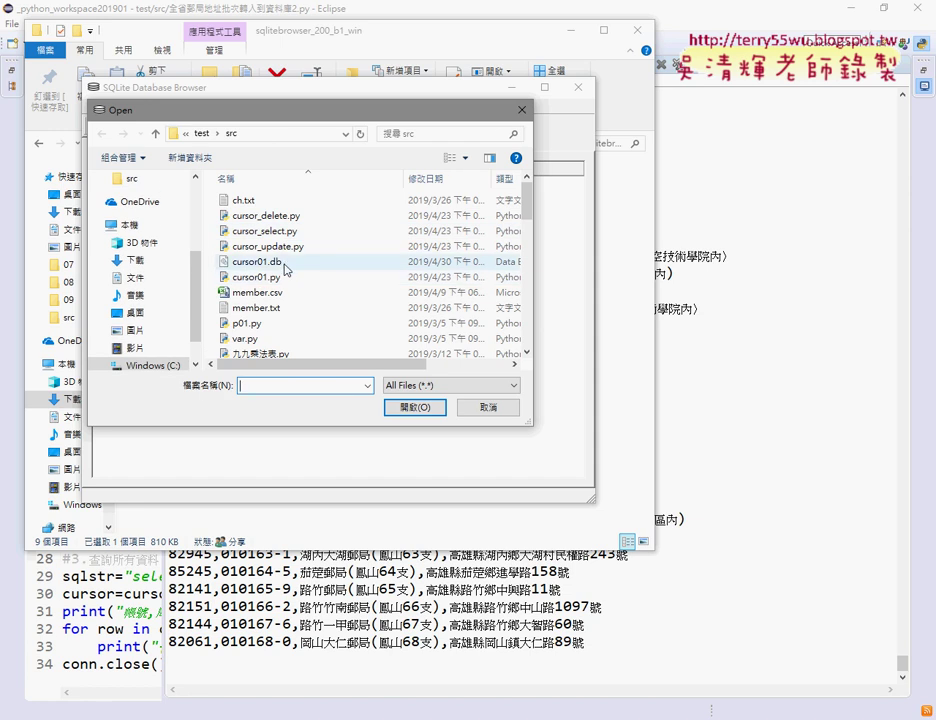
pyautogui.doubleClick(284, 263)
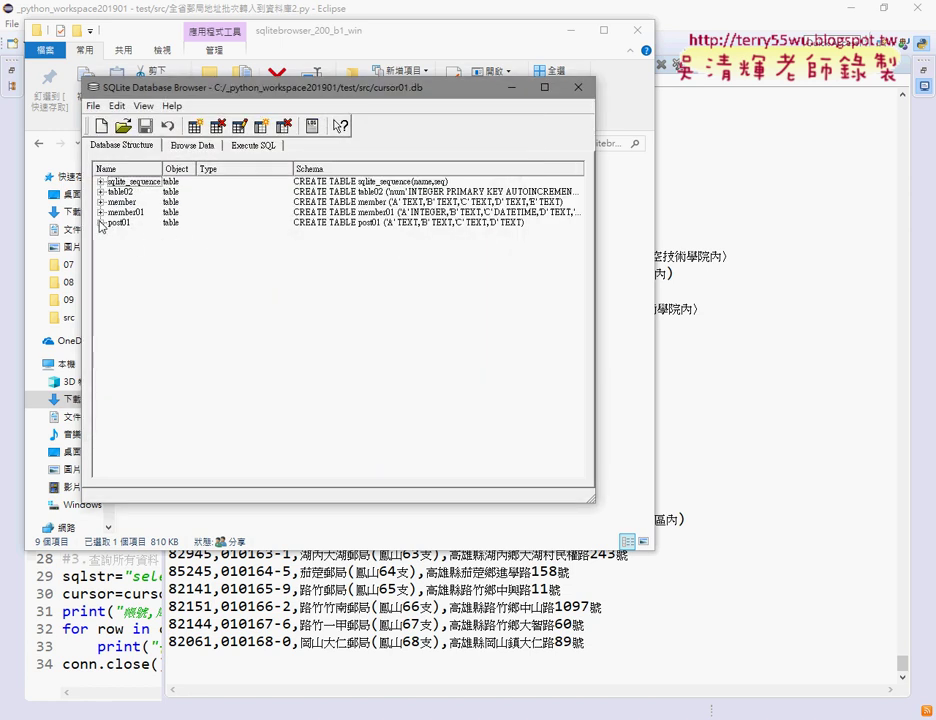
pyautogui.click(100, 222)
pyautogui.click(172, 235)
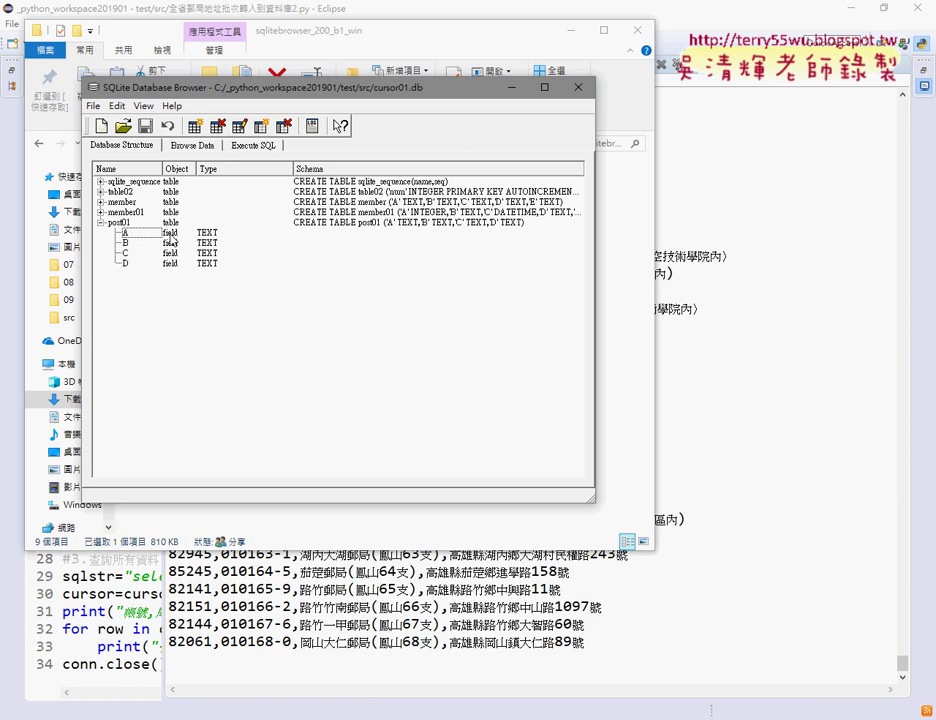
pyautogui.click(192, 145)
# Step: Browse post01's 1290 rows in a maximized window with column D widened for full addresses
pyautogui.click(193, 171)
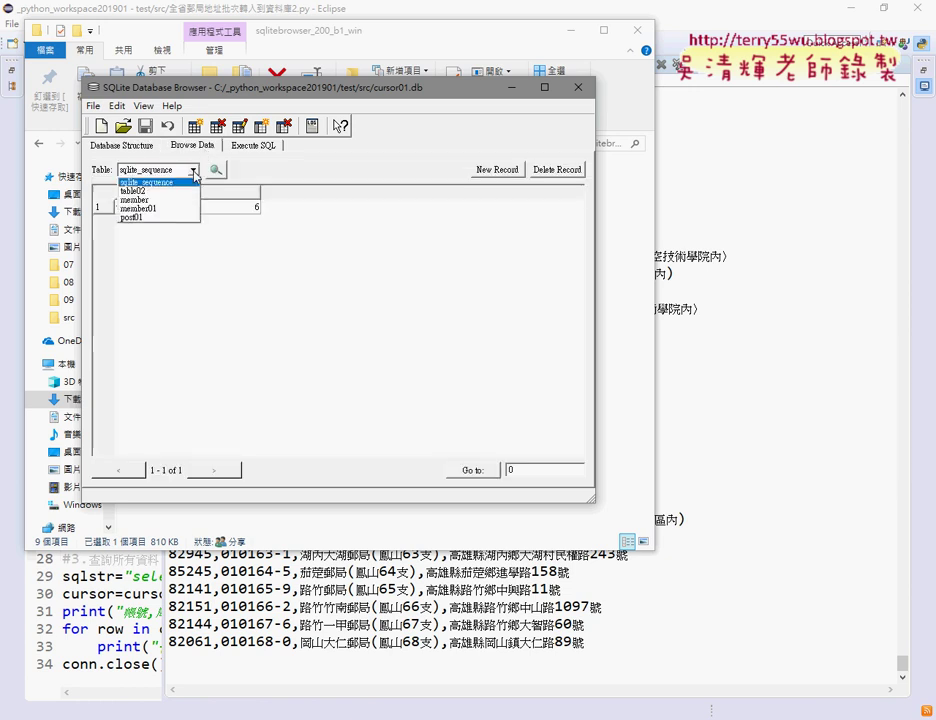
pyautogui.click(140, 217)
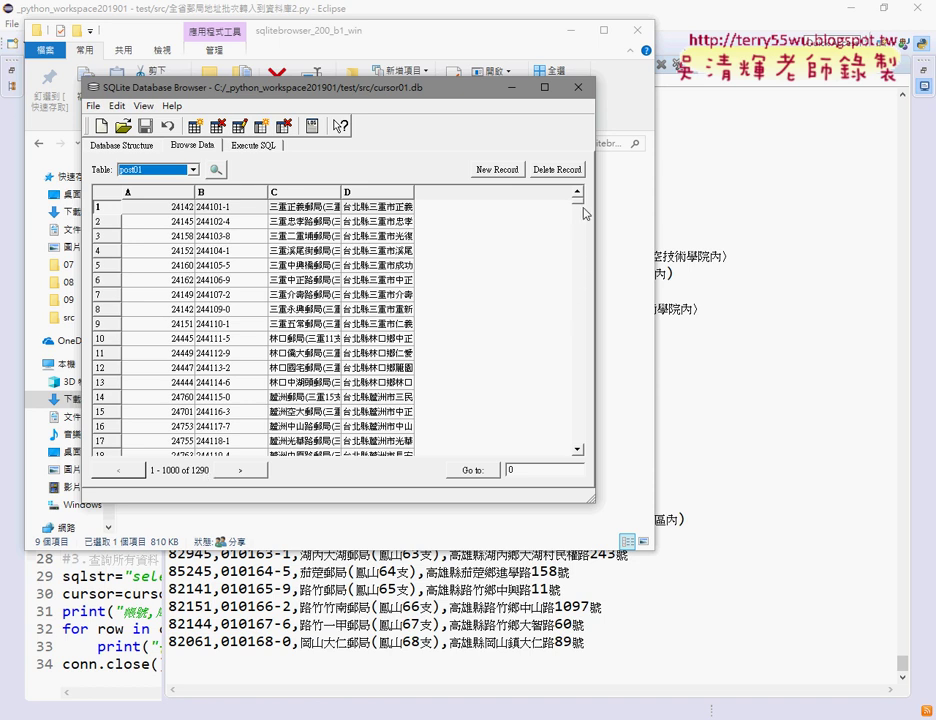
pyautogui.moveTo(579, 203)
pyautogui.mouseDown()
pyautogui.moveTo(580, 318)
pyautogui.moveTo(580, 215)
pyautogui.mouseUp()
pyautogui.click(546, 89)
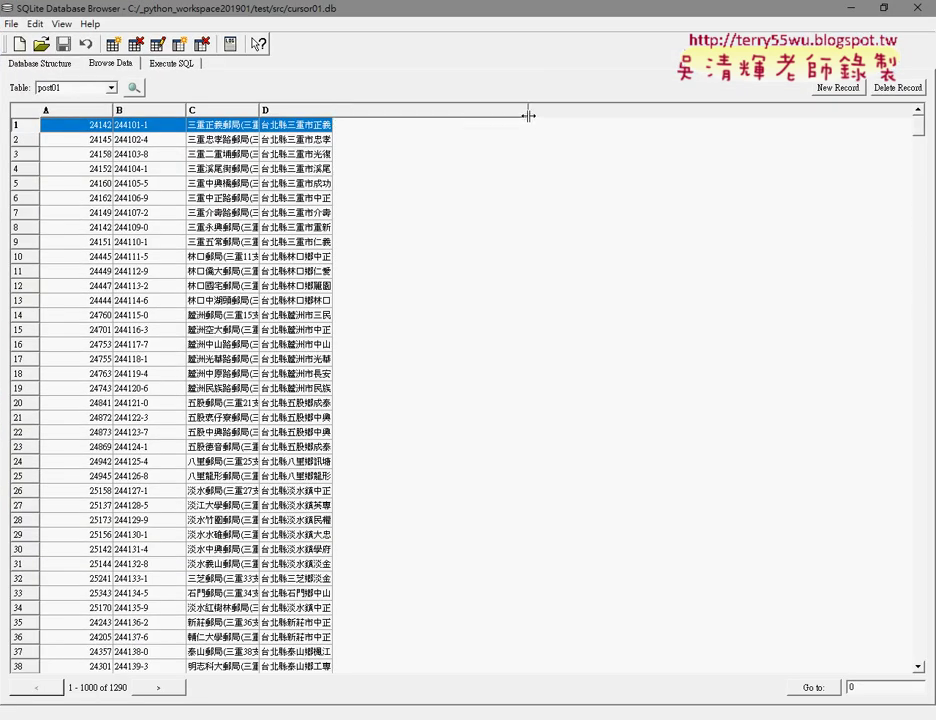
pyautogui.moveTo(529, 116); pyautogui.dragTo(531, 125)
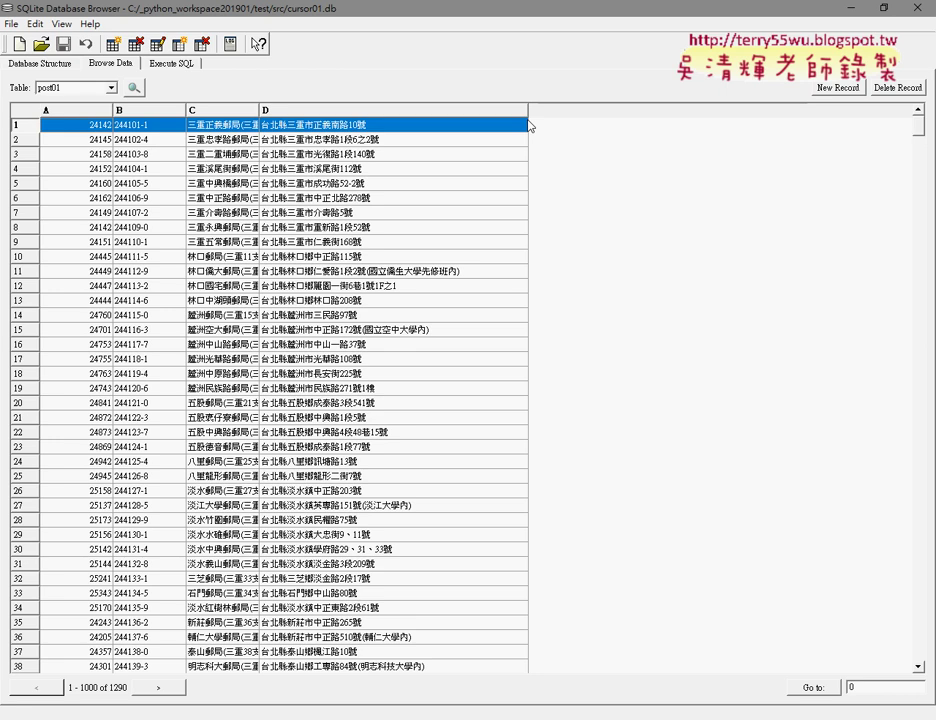
# Step: Open the _雲端白板 folder in Drive and select the 08_VBA與Python連結MYSQL資料庫 document
pyautogui.hotkey('alt', 'Tab')
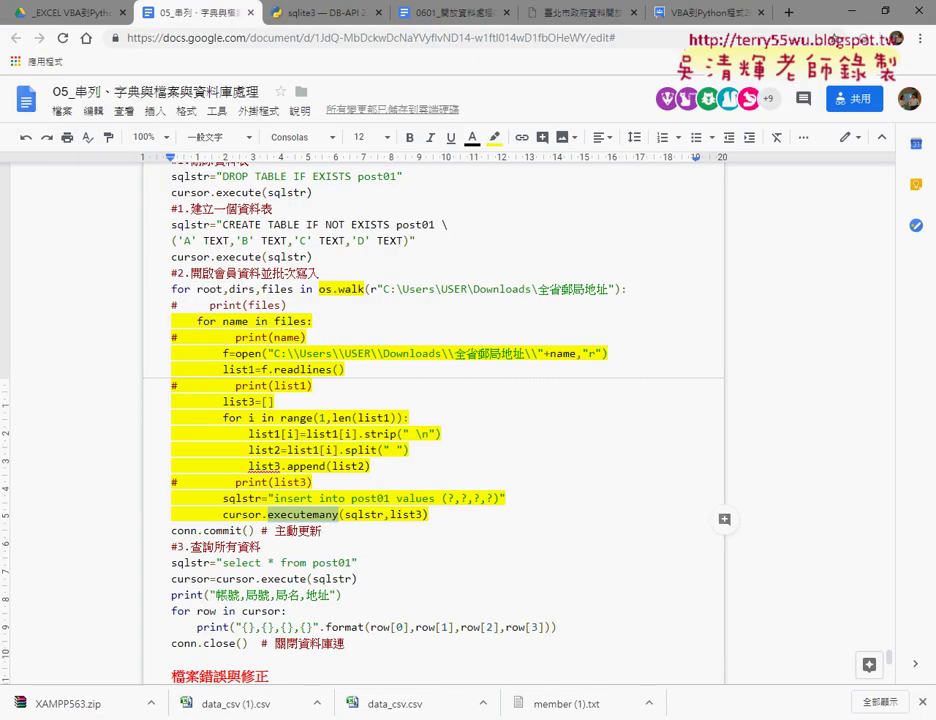
pyautogui.click(40, 12)
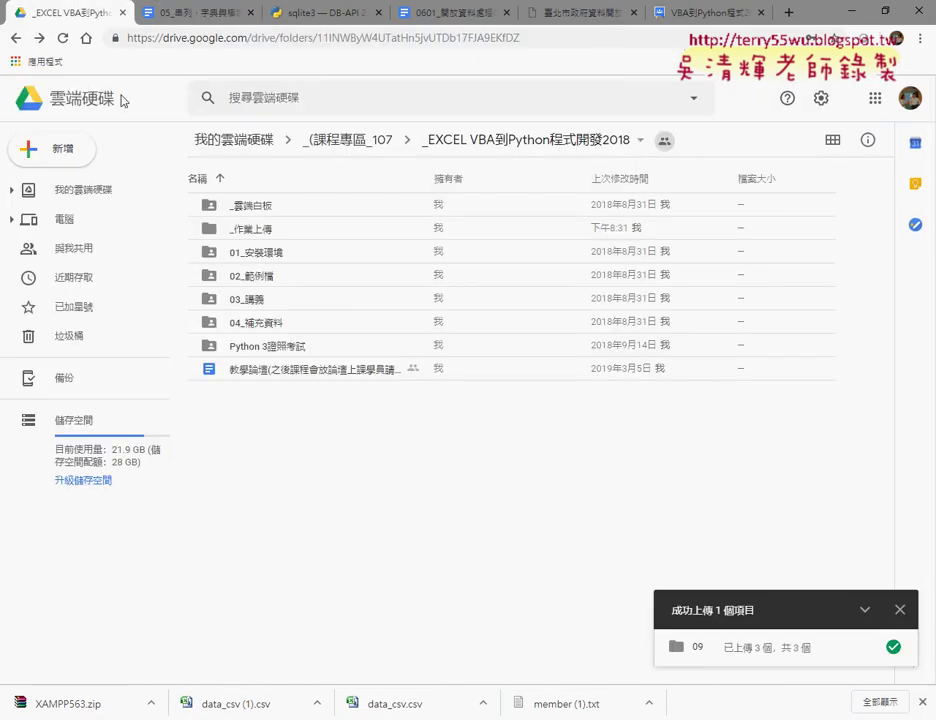
pyautogui.doubleClick(275, 209)
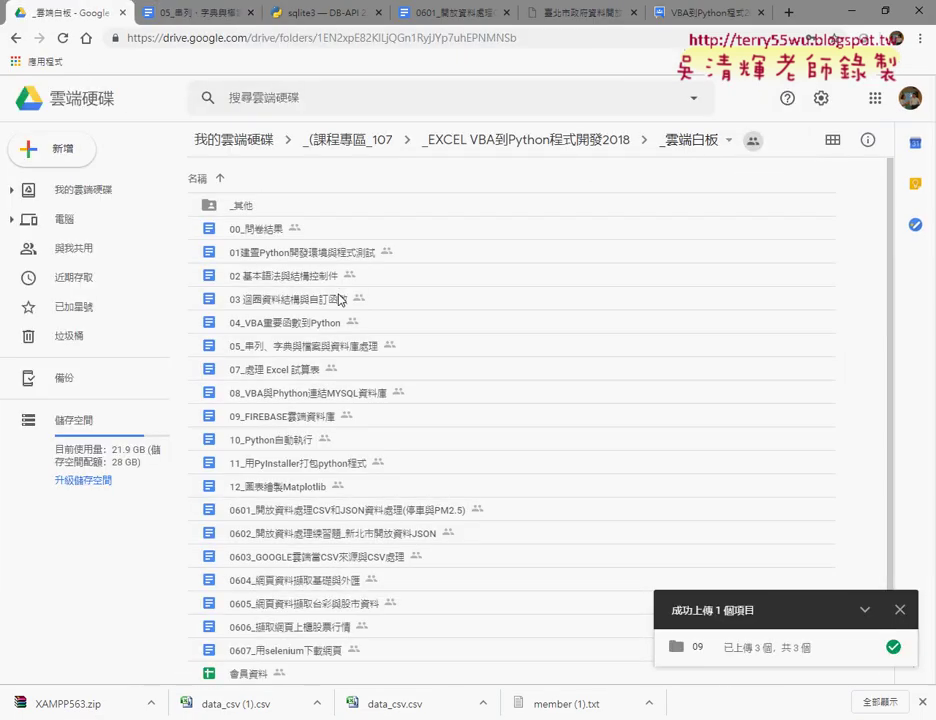
pyautogui.scroll(-1, 341, 300)
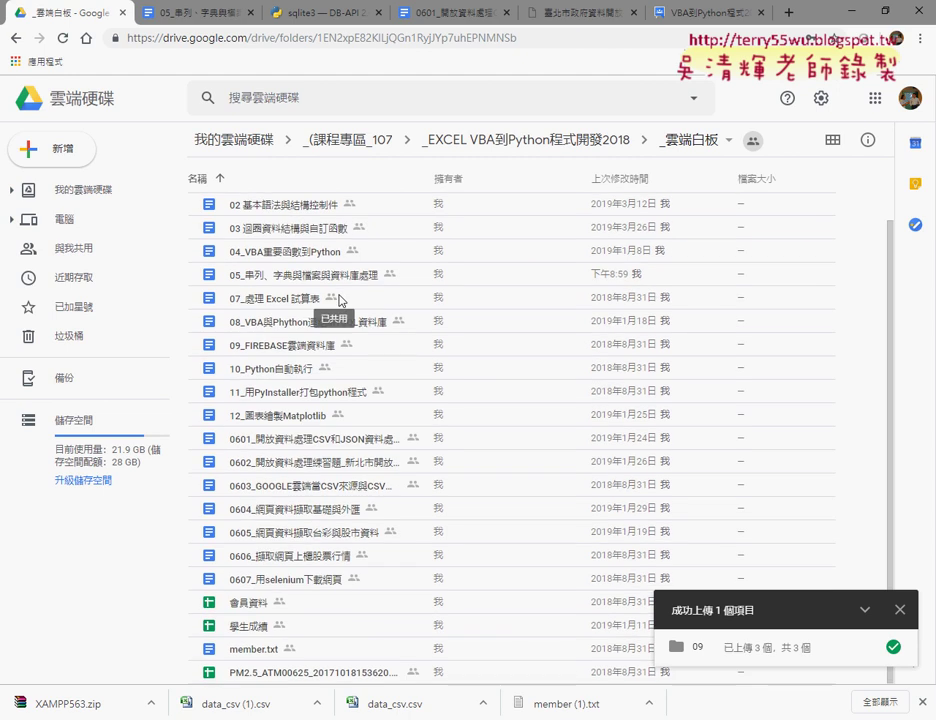
pyautogui.click(312, 347)
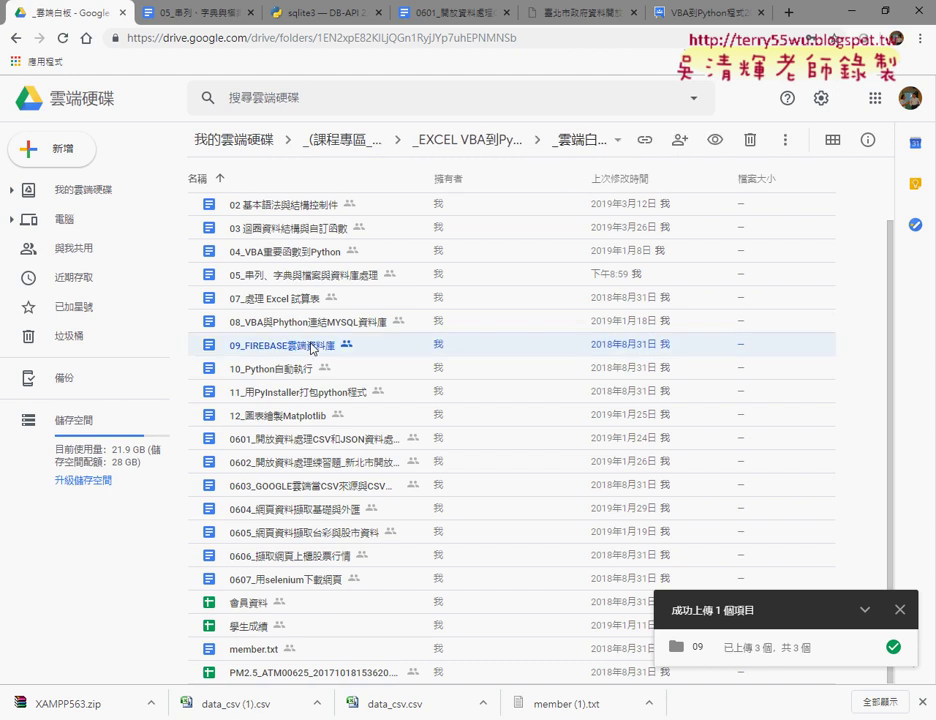
pyautogui.click(308, 323)
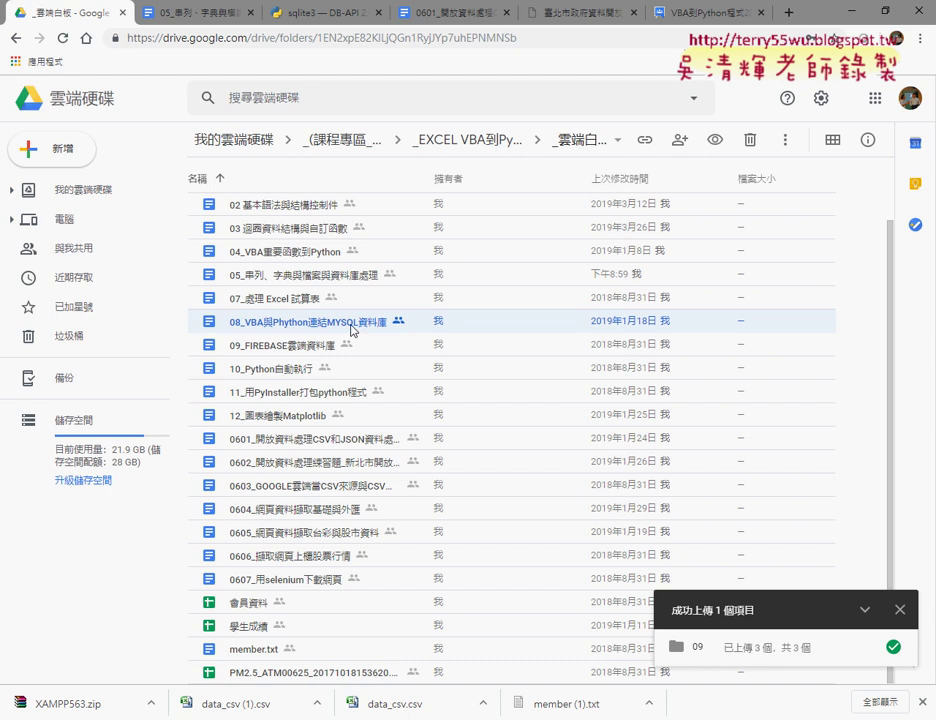
# Step: Open the 08_VBA與Python連結MYSQL資料庫 notes from Drive and scroll down through the document
pyautogui.doubleClick(350, 324)
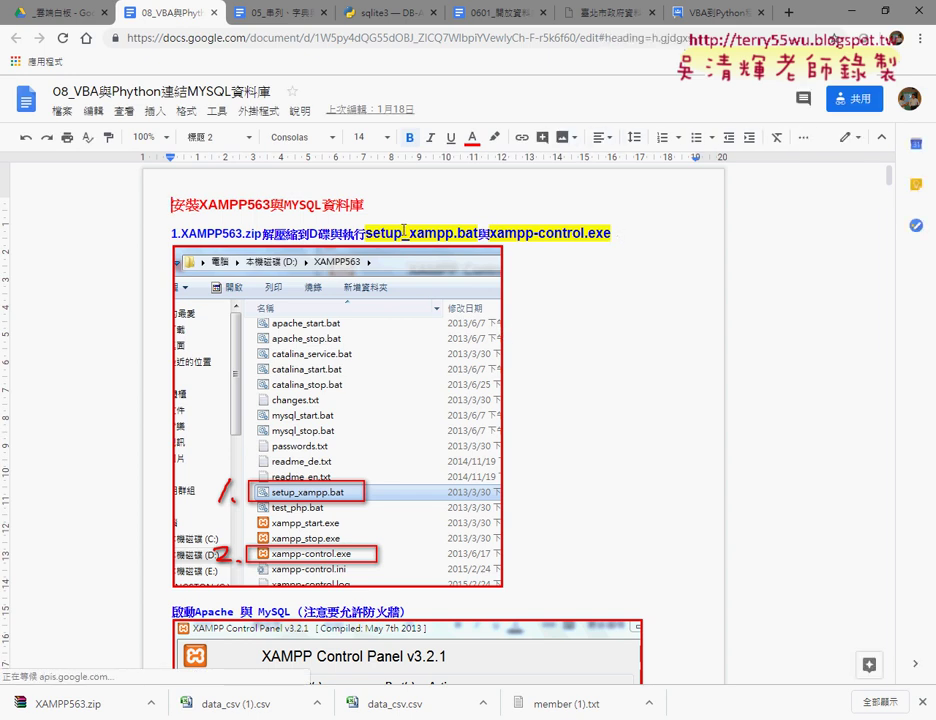
pyautogui.scroll(-3, 478, 255)
pyautogui.scroll(-1, 567, 275)
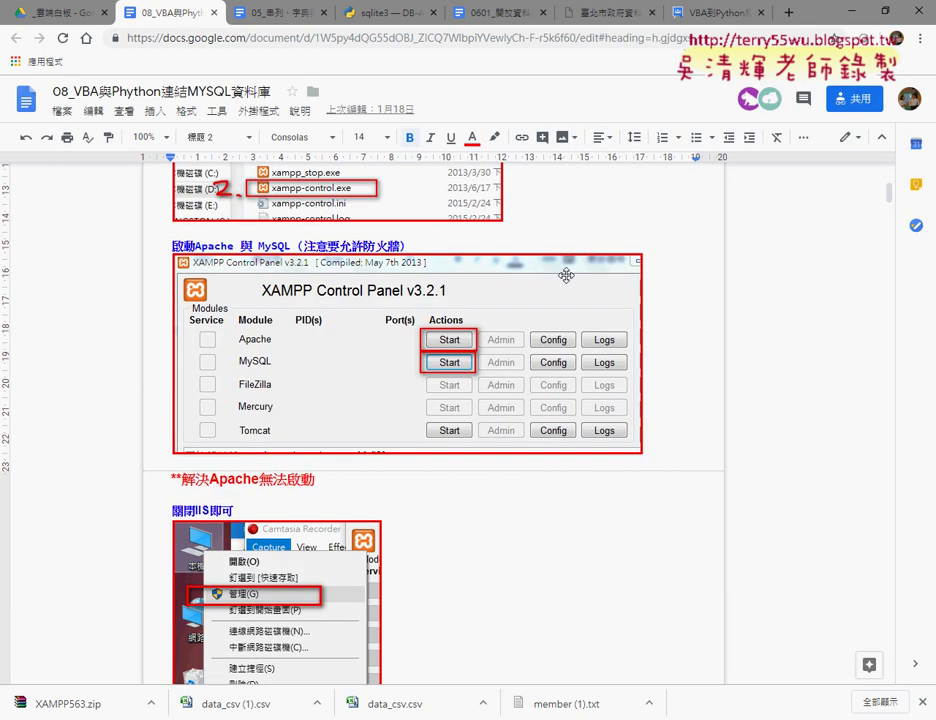
pyautogui.scroll(-1, 567, 275)
pyautogui.scroll(-2, 567, 275)
pyautogui.scroll(-3, 589, 340)
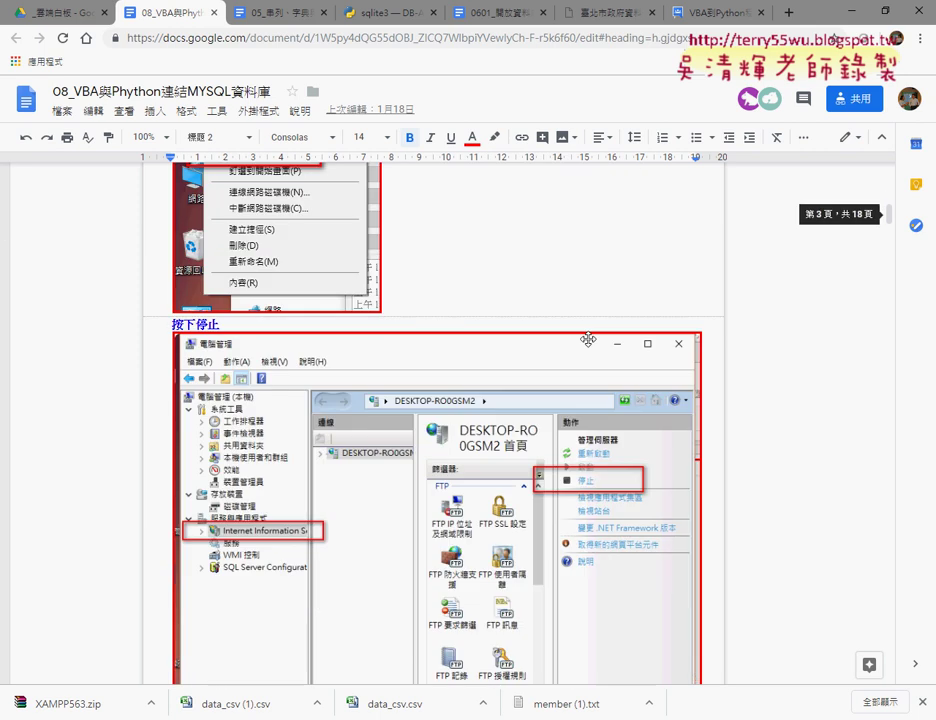
pyautogui.scroll(-1, 721, 380)
pyautogui.scroll(-1, 722, 373)
pyautogui.scroll(-2, 722, 375)
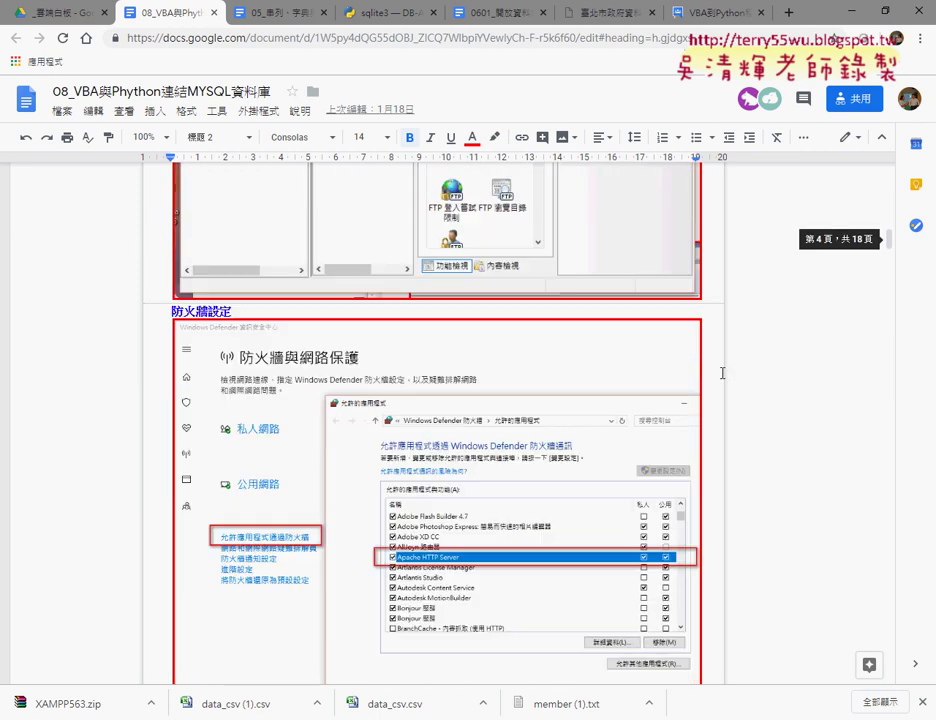
pyautogui.scroll(-1, 724, 376)
pyautogui.scroll(-1, 724, 376)
pyautogui.scroll(-3, 680, 370)
pyautogui.scroll(-1, 575, 341)
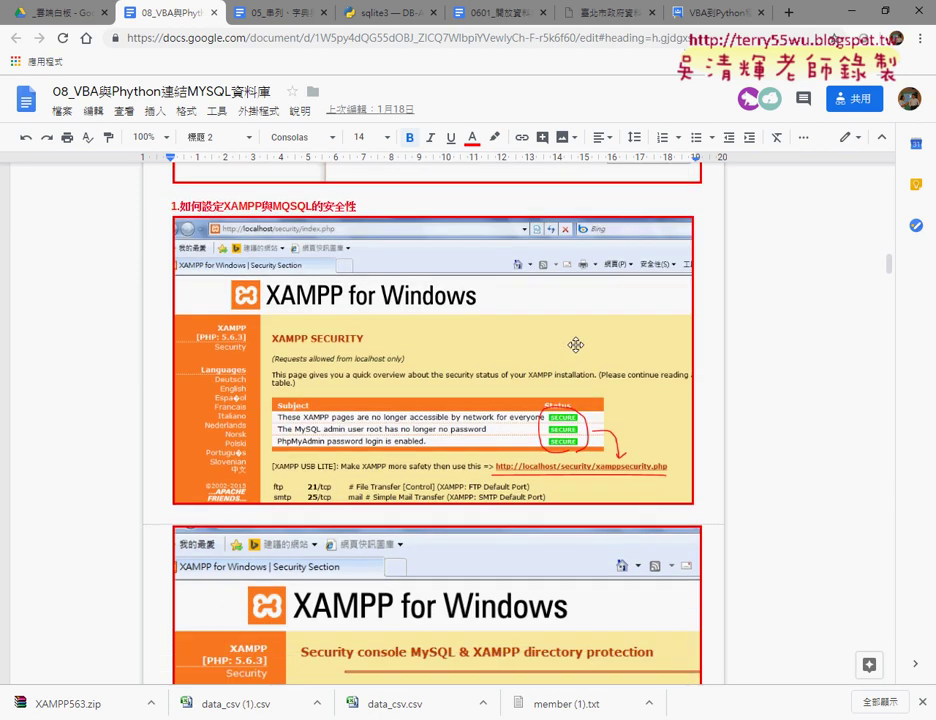
pyautogui.scroll(-2, 580, 332)
pyautogui.scroll(-3, 580, 332)
pyautogui.scroll(-1, 580, 333)
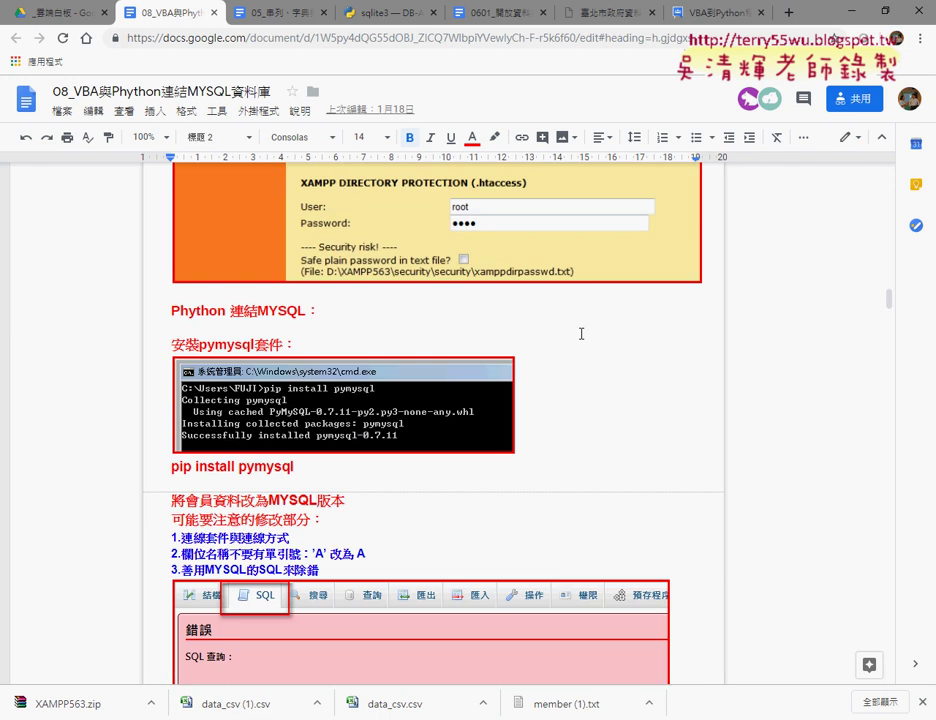
pyautogui.scroll(-2, 580, 333)
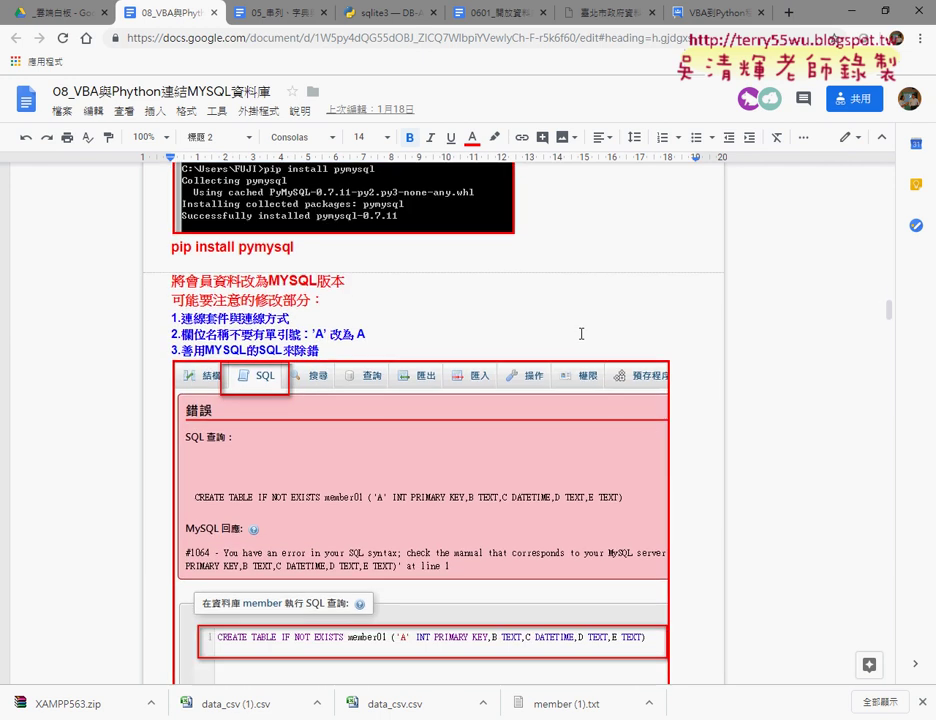
# Step: Settle on the 修改後程式碼 section showing the pymysql code that creates and fills member01
pyautogui.scroll(1, 581, 334)
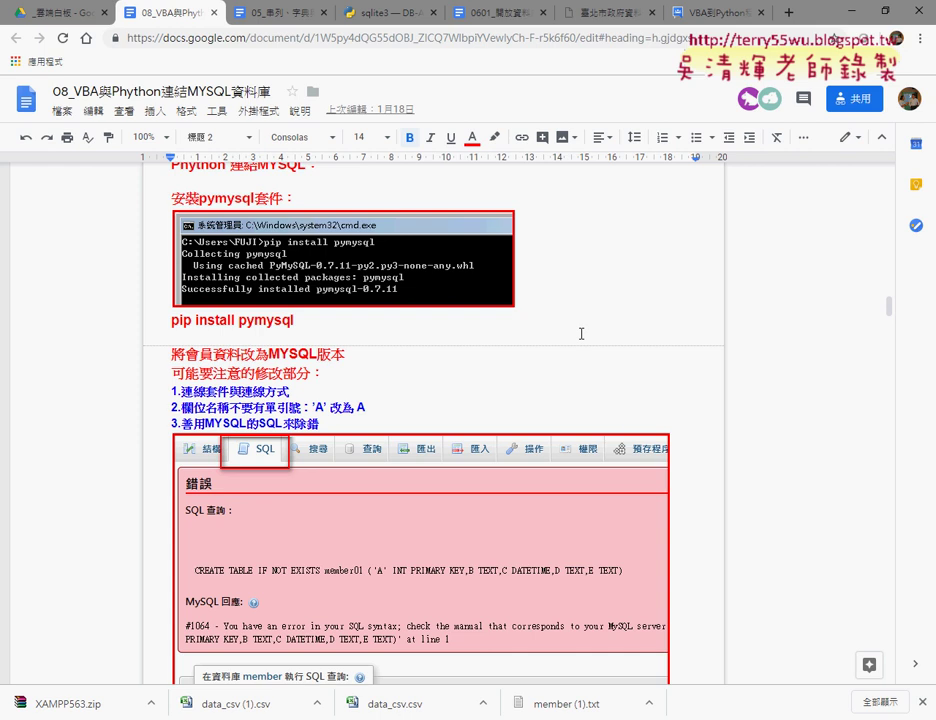
pyautogui.scroll(1, 581, 333)
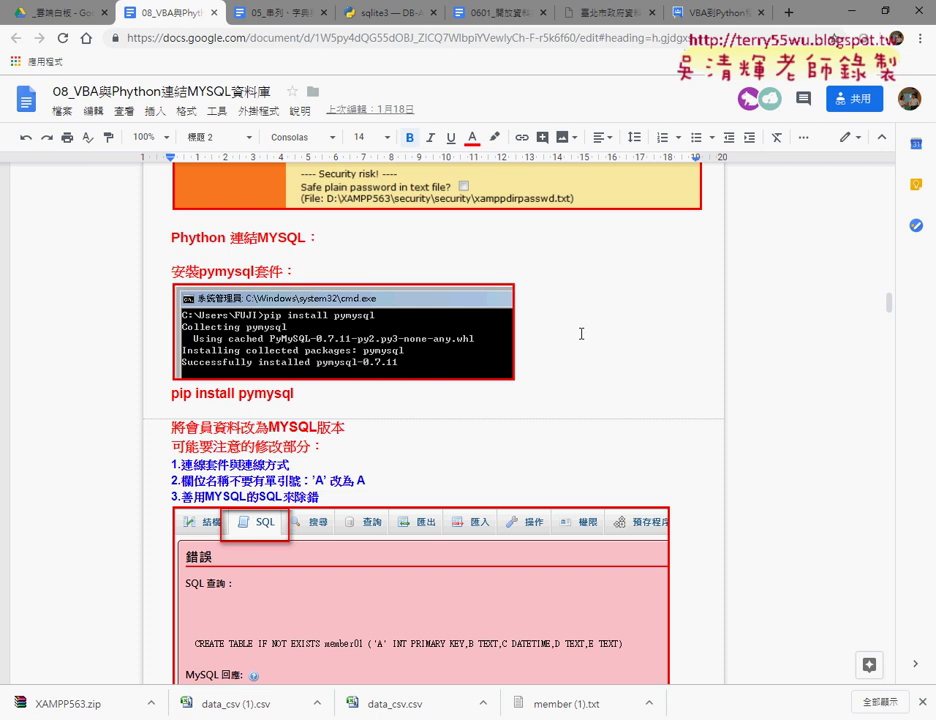
pyautogui.scroll(-2, 600, 350)
pyautogui.scroll(-3, 616, 376)
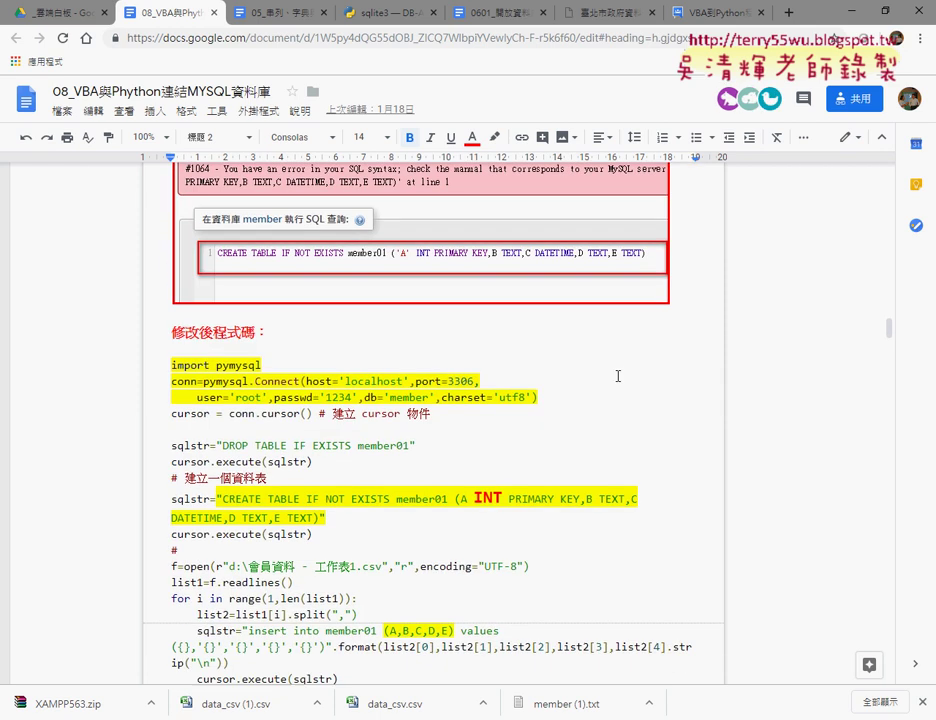
pyautogui.scroll(-3, 616, 375)
pyautogui.scroll(-3, 616, 375)
pyautogui.scroll(2, 616, 375)
pyautogui.scroll(4, 616, 375)
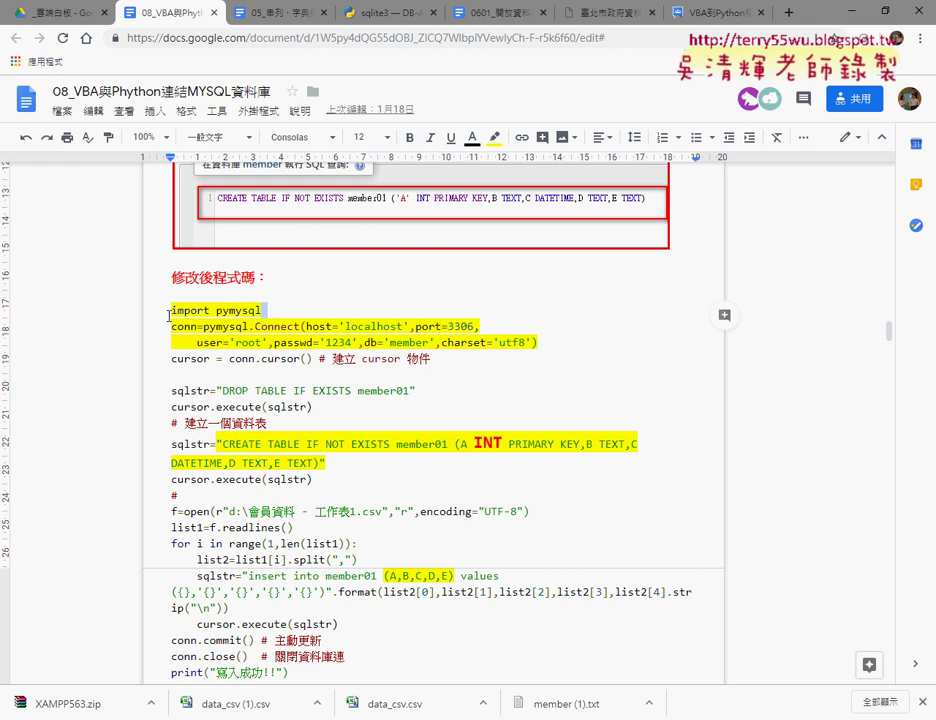
pyautogui.moveTo(172, 310); pyautogui.dragTo(286, 310)
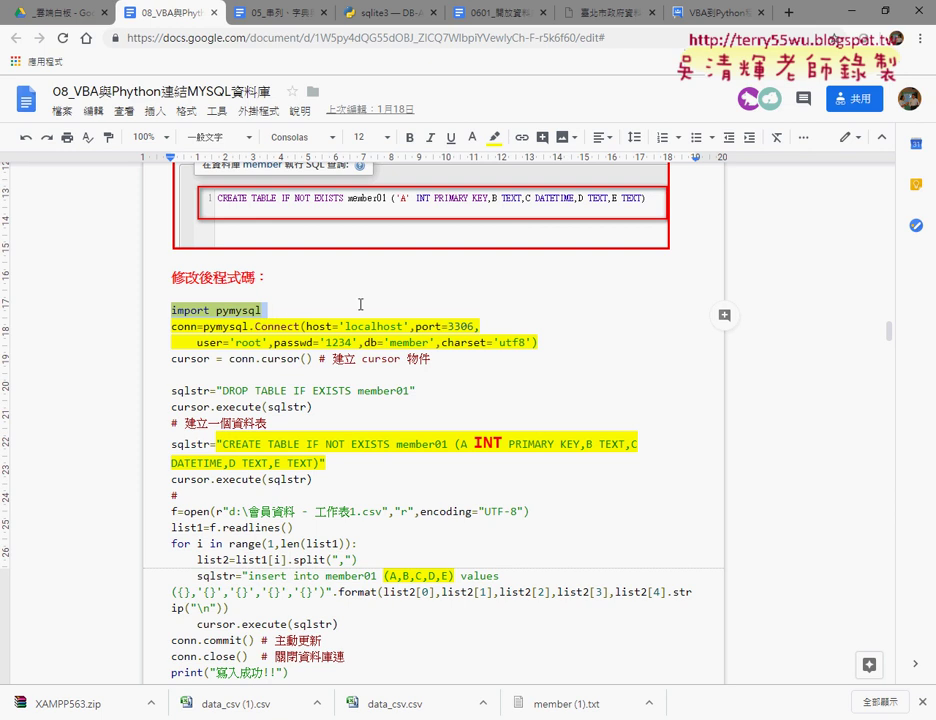
pyautogui.moveTo(346, 326); pyautogui.dragTo(406, 326)
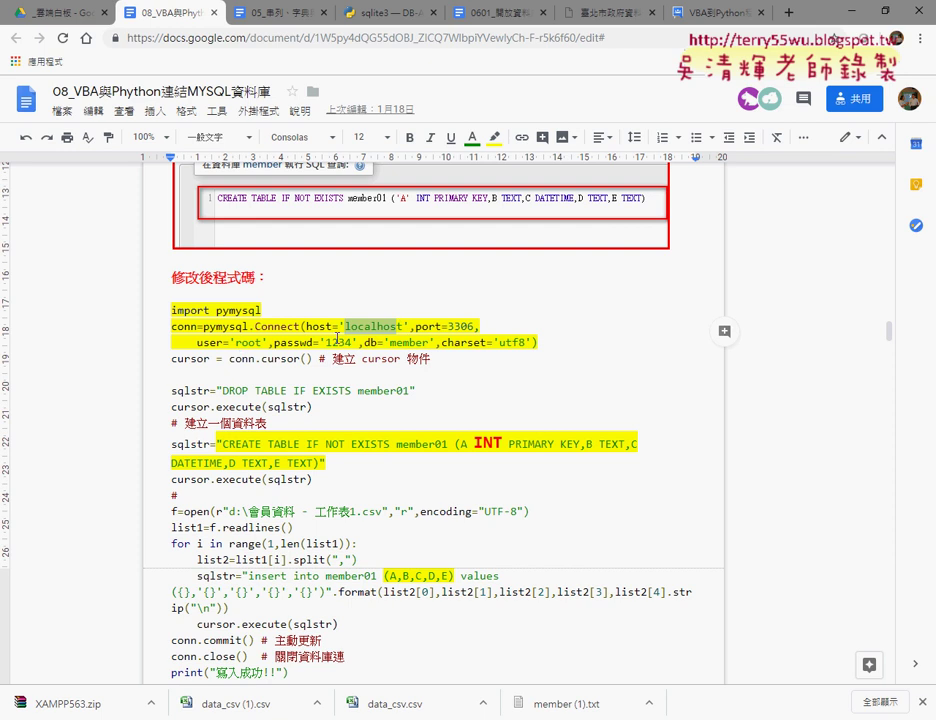
pyautogui.click(416, 342)
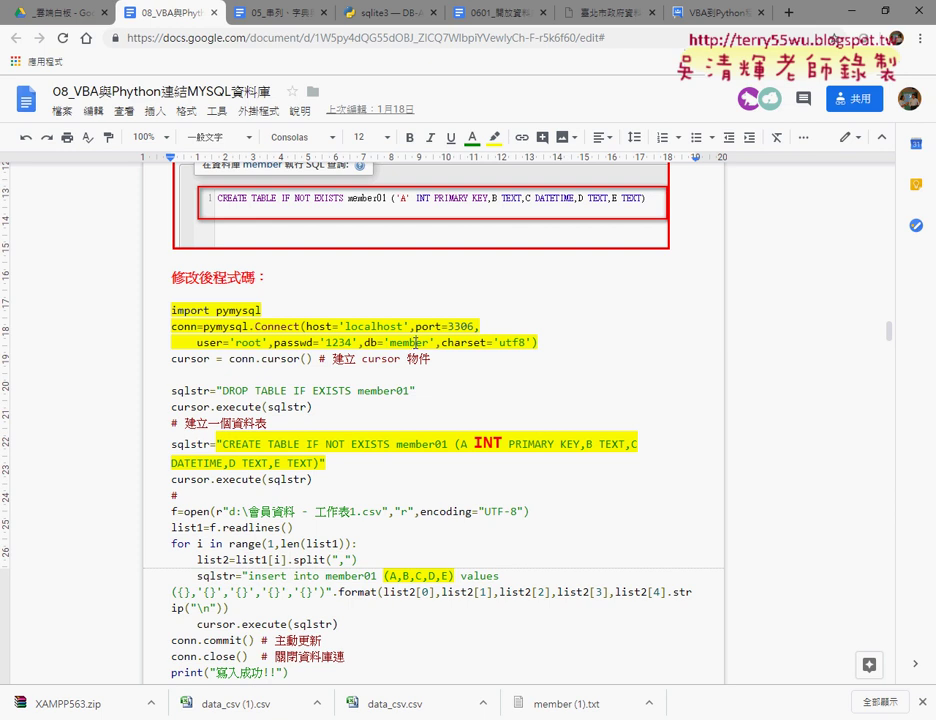